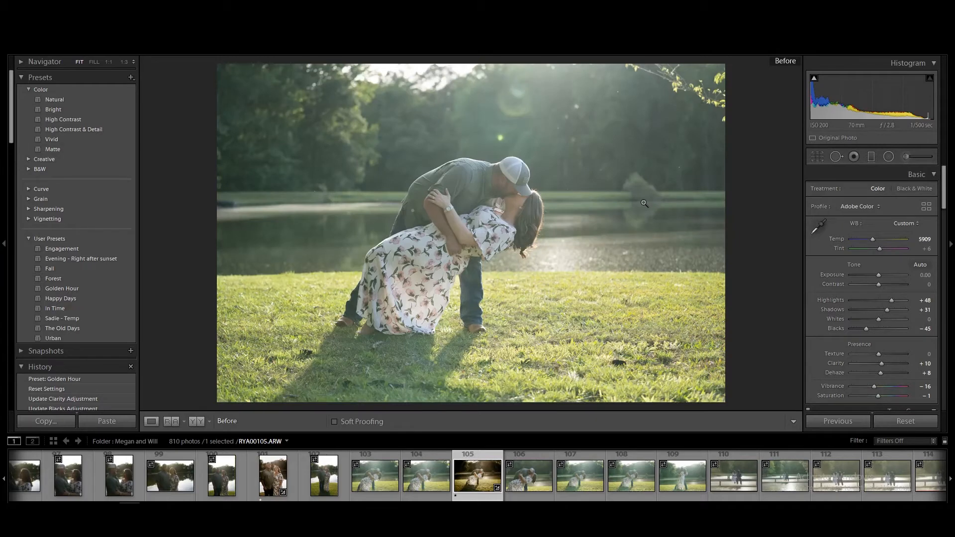
Leave the before view and reset all develop adjustments on the photo of the kissing couple
{"action": "key", "text": "backslash"}
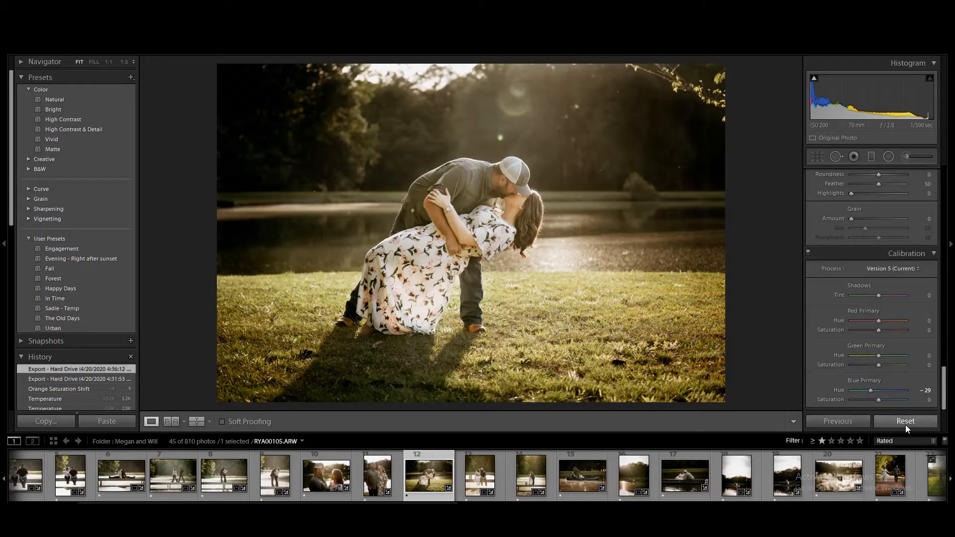
{"action": "left_click", "coordinate": [905, 424]}
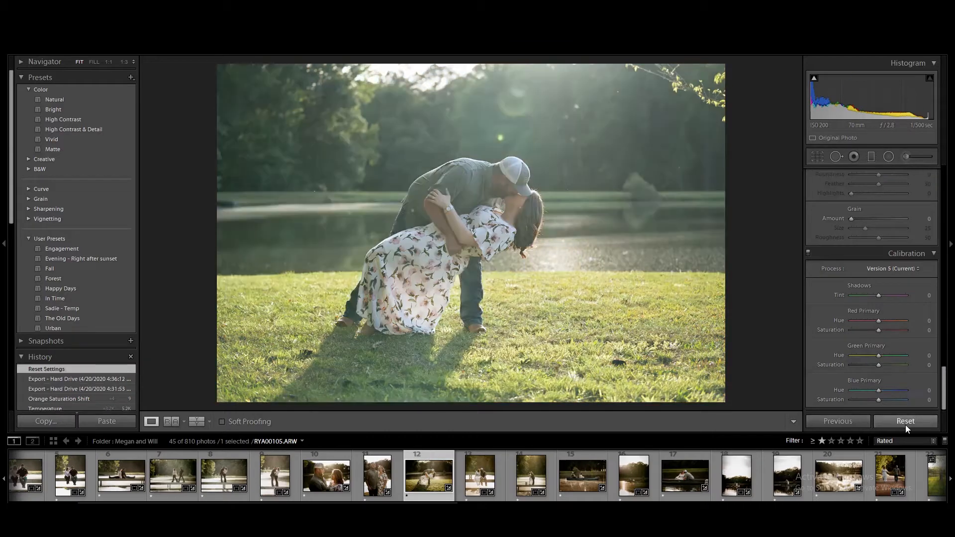
Set Exposure to −0.18, Contrast to +4, Highlights to +44, Shadows to +27, Whites to −5 and Blacks to −44
{"action": "scroll", "coordinate": [847, 369], "scroll_direction": "up", "scroll_amount": 10}
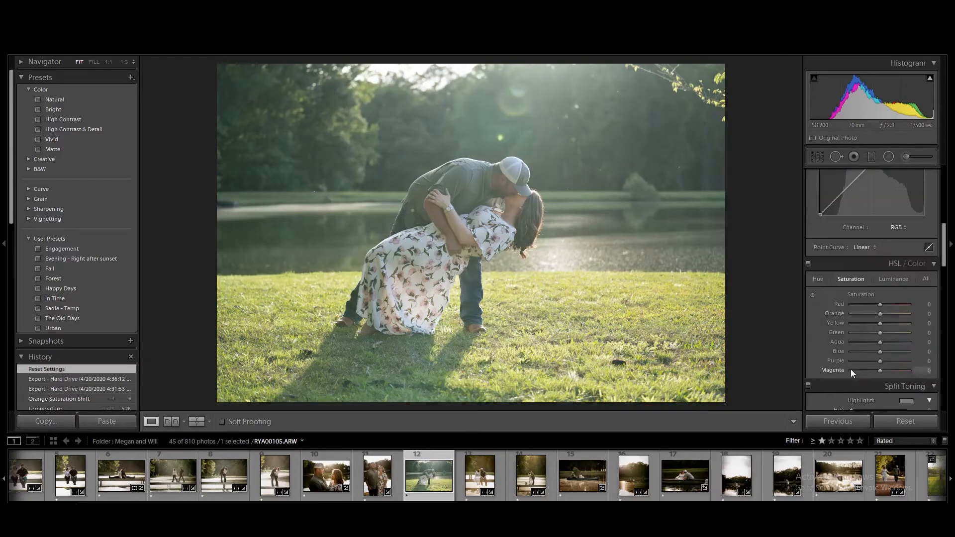
{"action": "scroll", "coordinate": [851, 369], "scroll_direction": "up", "scroll_amount": 5}
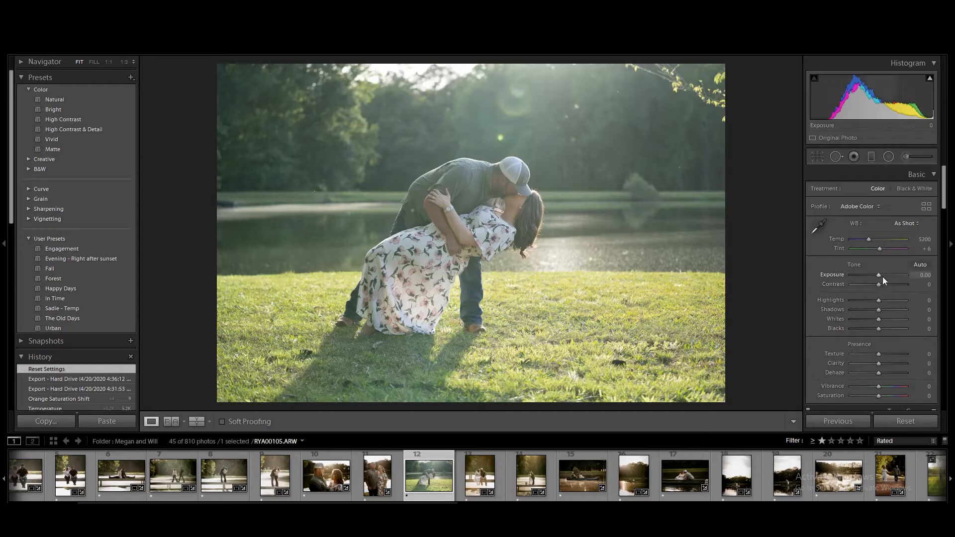
{"action": "left_click_drag", "start_coordinate": [878, 276], "coordinate": [880, 287]}
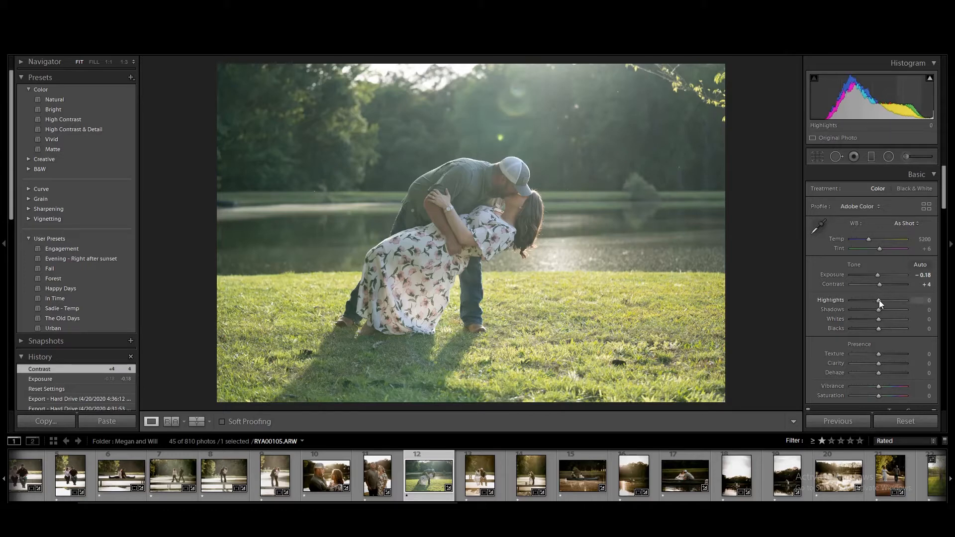
{"action": "left_click_drag", "start_coordinate": [880, 301], "coordinate": [890, 301]}
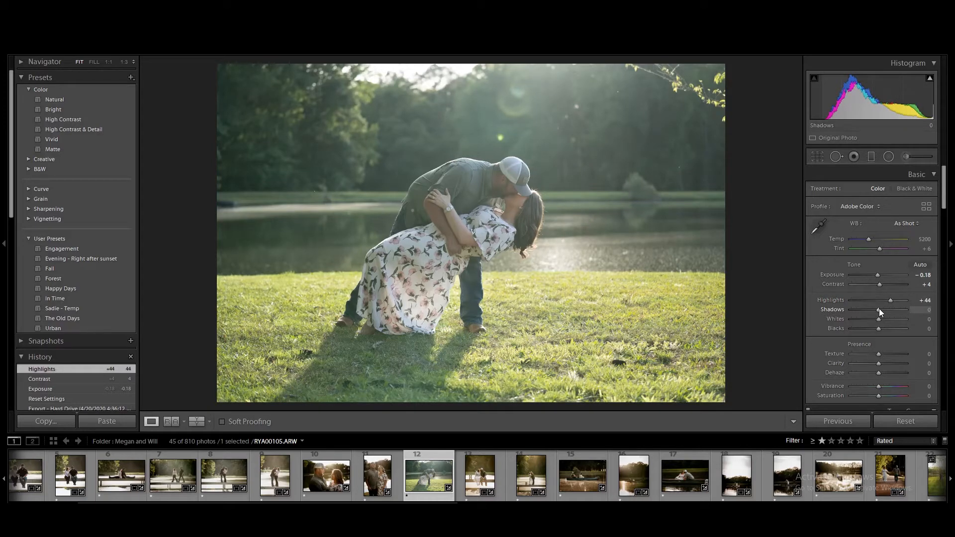
{"action": "left_click_drag", "start_coordinate": [879, 309], "coordinate": [886, 312]}
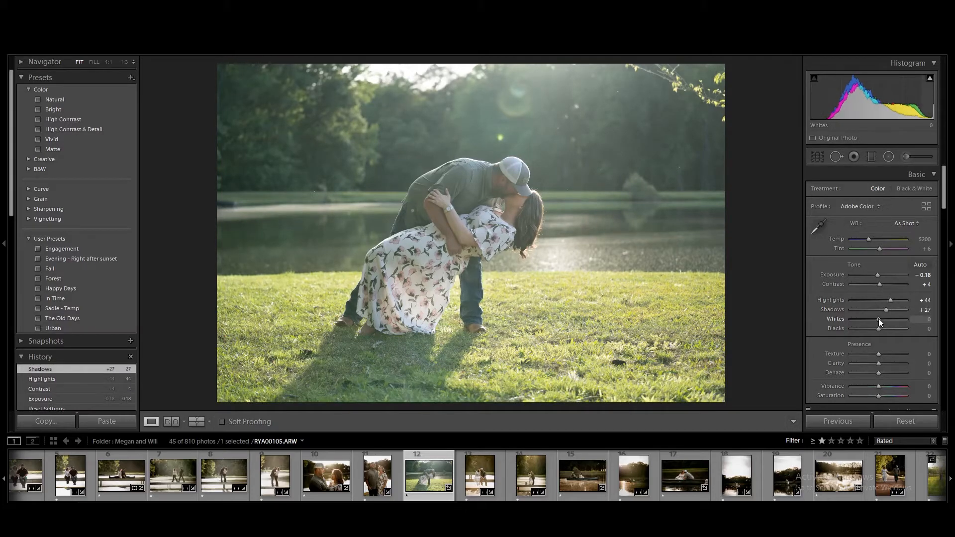
{"action": "left_click_drag", "start_coordinate": [878, 319], "coordinate": [867, 327]}
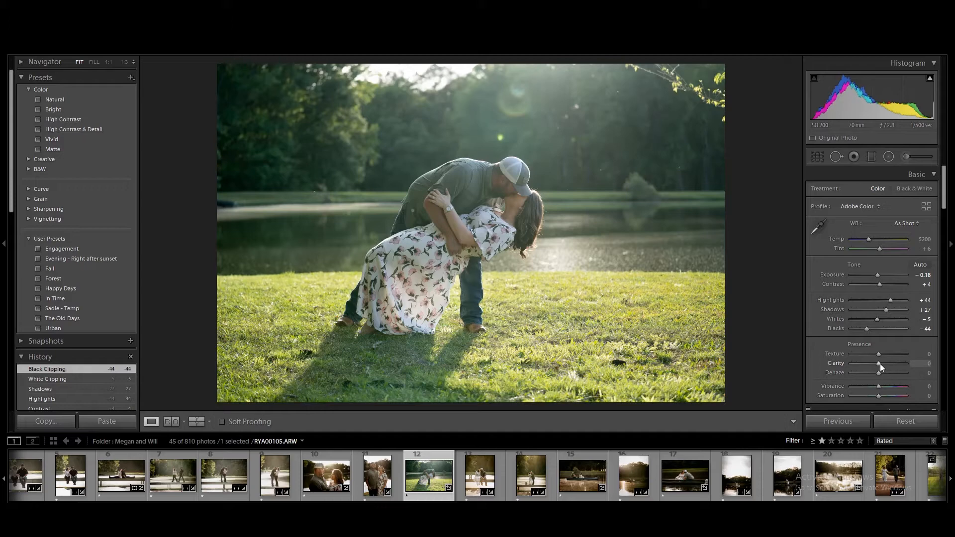
Set Clarity to +16 and Dehaze to +13
{"action": "left_click_drag", "start_coordinate": [879, 363], "coordinate": [884, 363]}
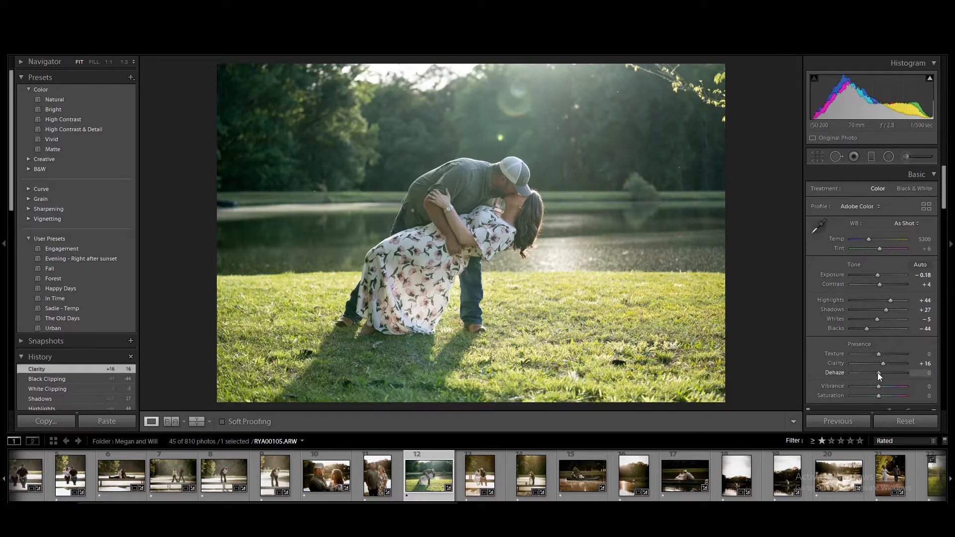
{"action": "left_click_drag", "start_coordinate": [878, 373], "coordinate": [883, 372]}
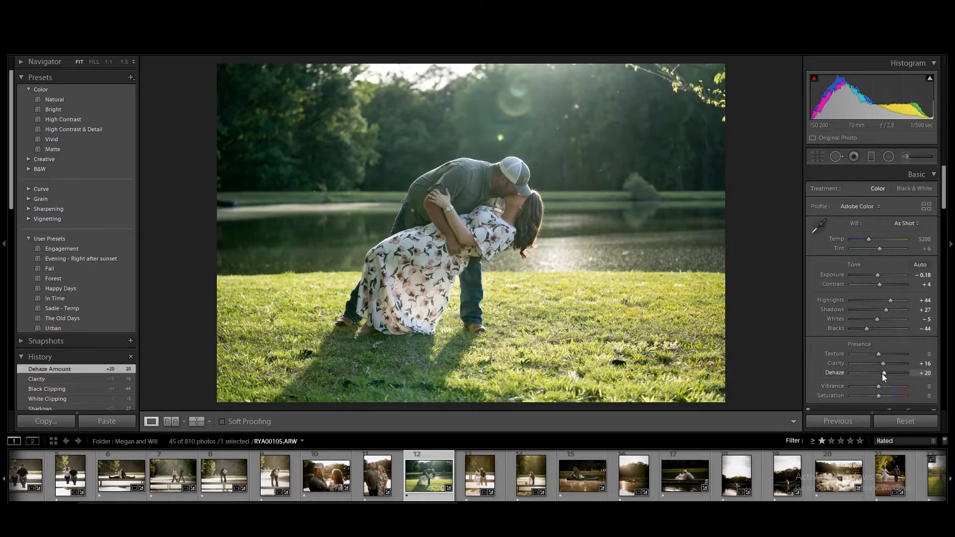
{"action": "left_click", "coordinate": [881, 371]}
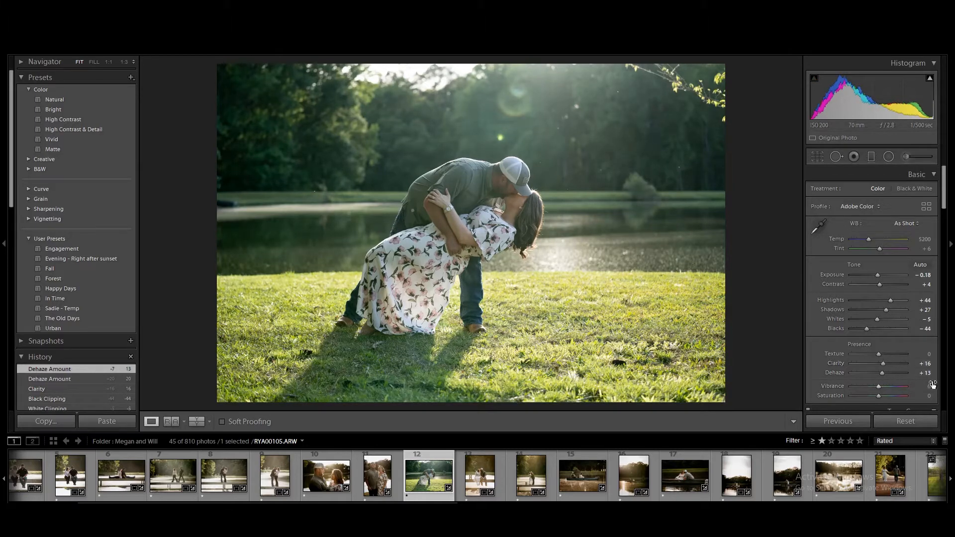
Try Saturation and Vibrance at −100 one after the other, resetting each to 0
{"action": "scroll", "coordinate": [897, 380], "scroll_direction": "down", "scroll_amount": 3}
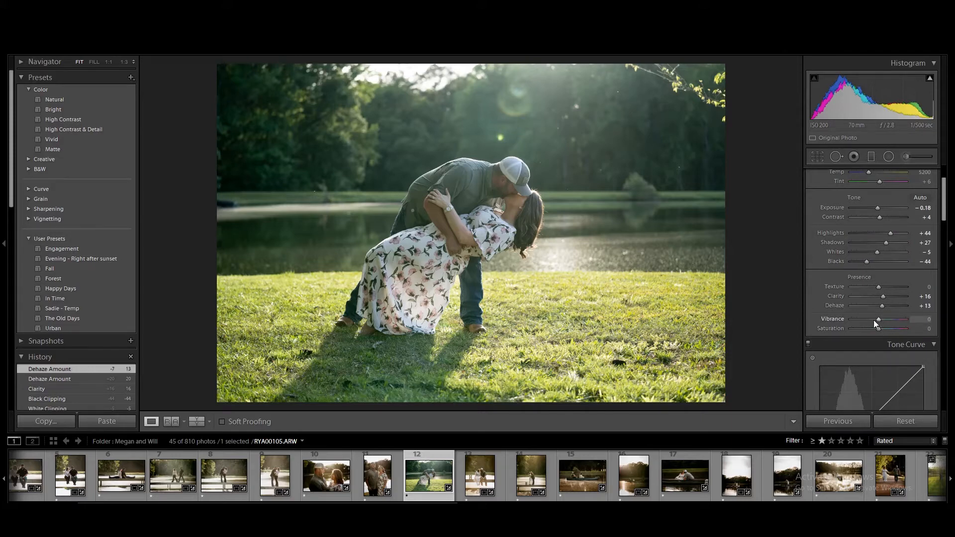
{"action": "left_click_drag", "start_coordinate": [880, 328], "coordinate": [844, 326]}
{"action": "double_click", "coordinate": [840, 328]}
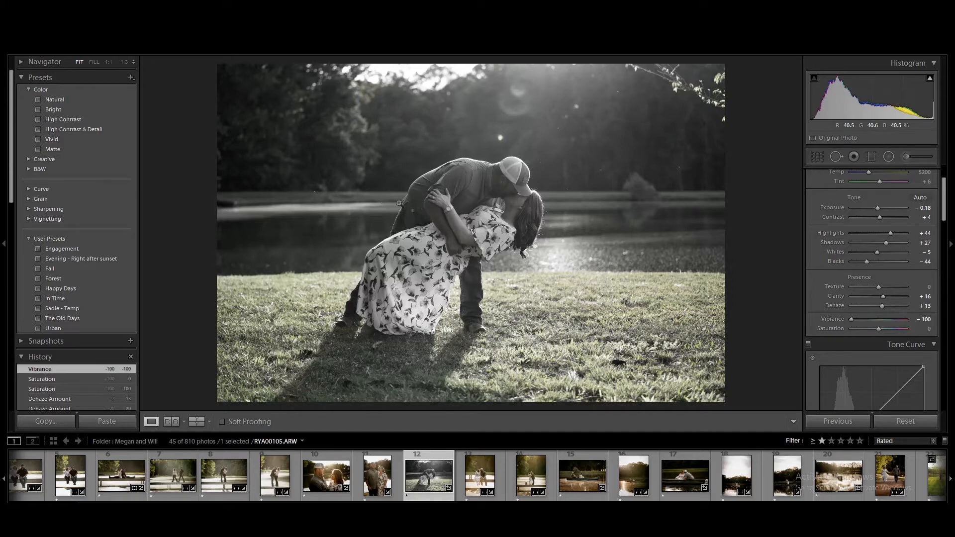
{"action": "double_click", "coordinate": [838, 321]}
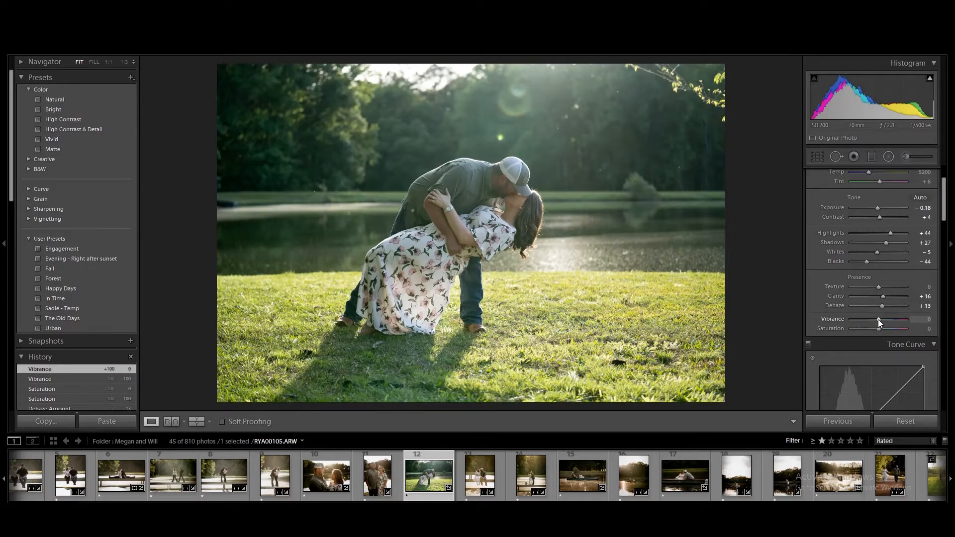
Set Vibrance to −20 and warm the white balance temperature to 5636
{"action": "left_click_drag", "start_coordinate": [878, 320], "coordinate": [874, 318]}
{"action": "left_click_drag", "start_coordinate": [872, 318], "coordinate": [872, 318]}
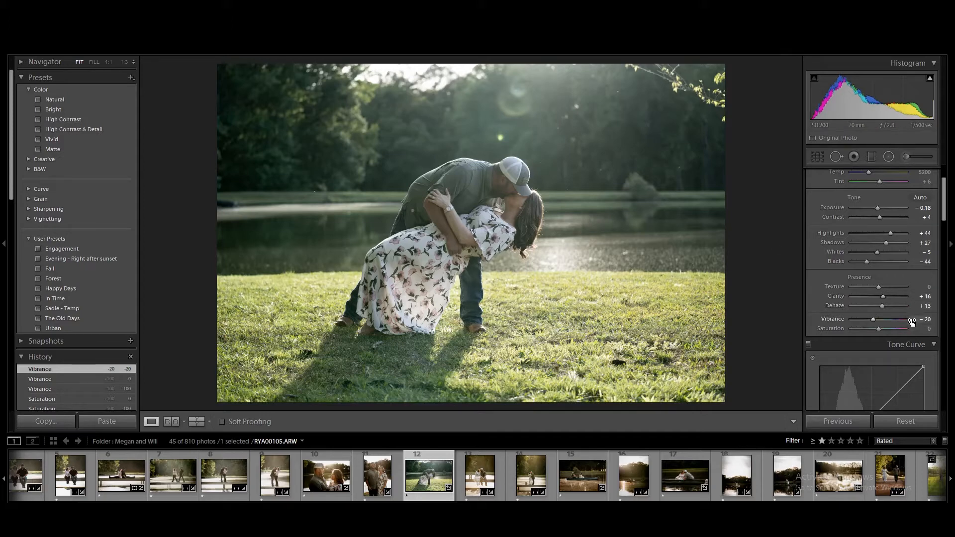
{"action": "scroll", "coordinate": [911, 326], "scroll_direction": "up", "scroll_amount": 3}
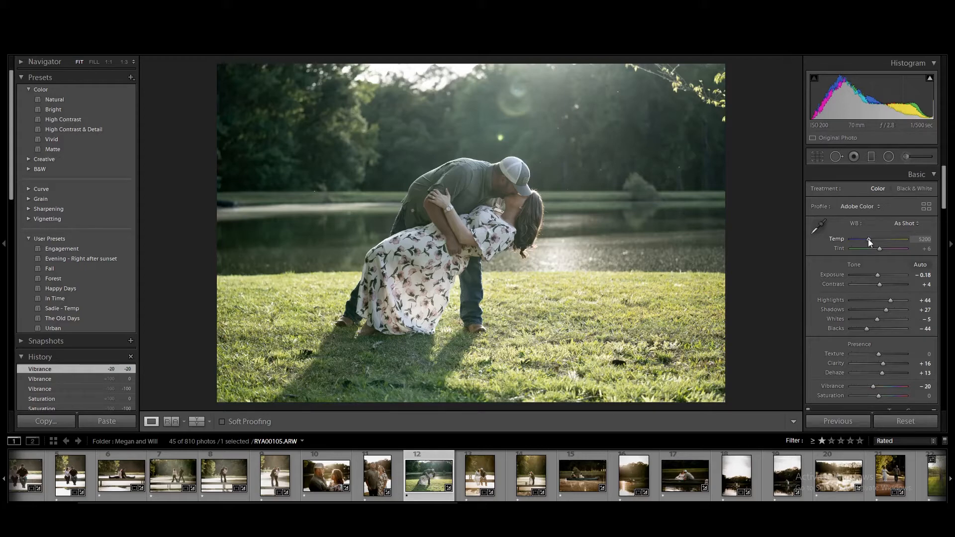
{"action": "left_click_drag", "start_coordinate": [868, 238], "coordinate": [870, 239]}
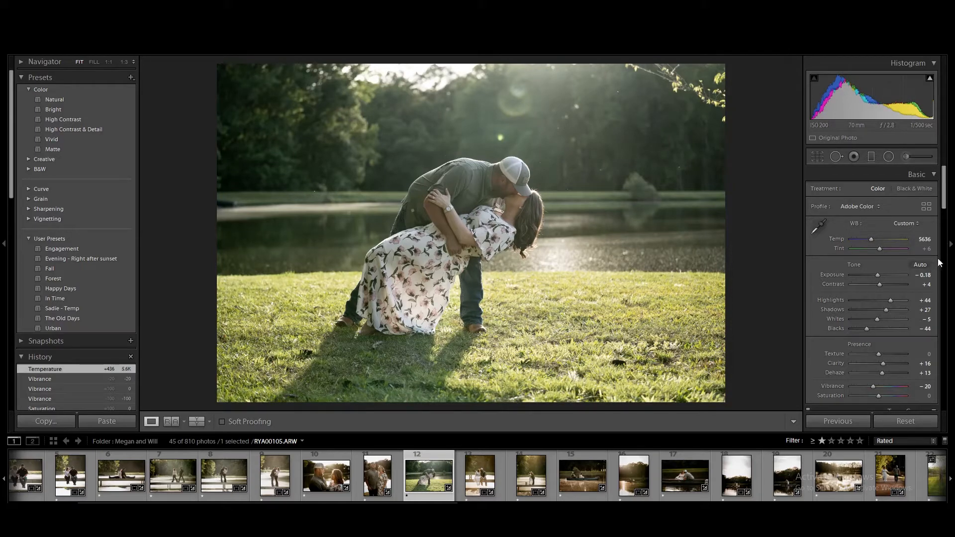
On the RGB tone curve, lower a shadow point to 23.5 / 20.0% and slightly raise a highlight point
{"action": "scroll", "coordinate": [938, 261], "scroll_direction": "down", "scroll_amount": 3}
{"action": "scroll", "coordinate": [935, 262], "scroll_direction": "down", "scroll_amount": 6}
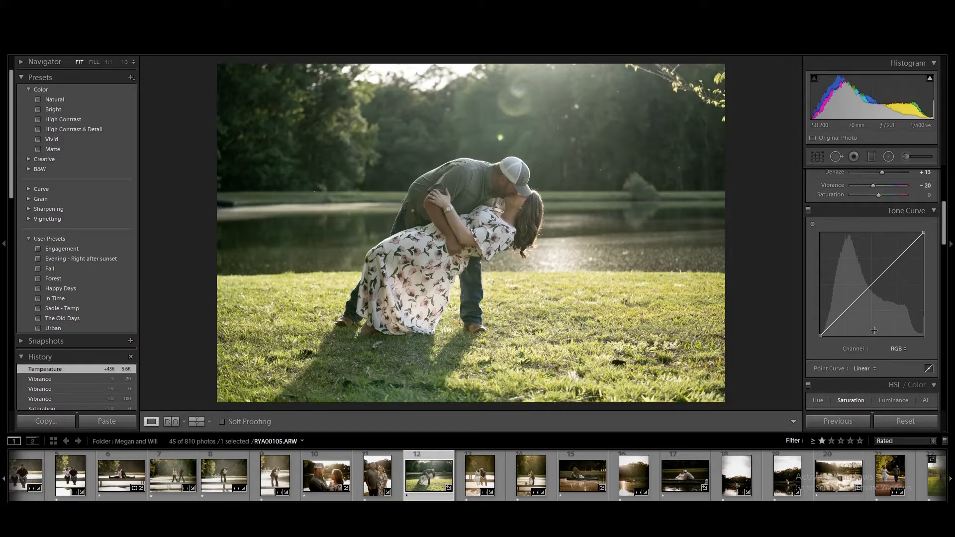
{"action": "left_click", "coordinate": [842, 315]}
{"action": "left_click_drag", "start_coordinate": [843, 316], "coordinate": [844, 315]}
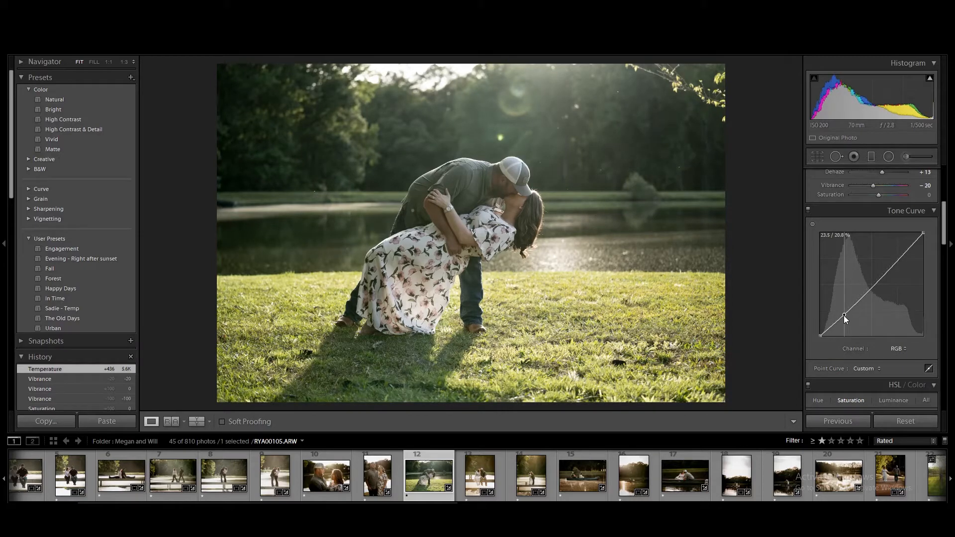
{"action": "left_click_drag", "start_coordinate": [843, 315], "coordinate": [843, 316]}
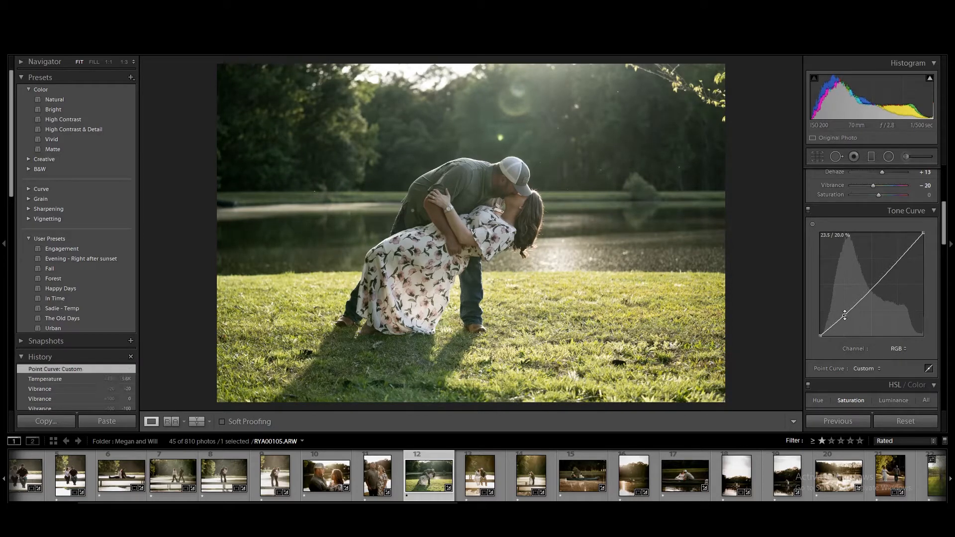
{"action": "left_click", "coordinate": [899, 258]}
{"action": "left_click_drag", "start_coordinate": [899, 259], "coordinate": [899, 255]}
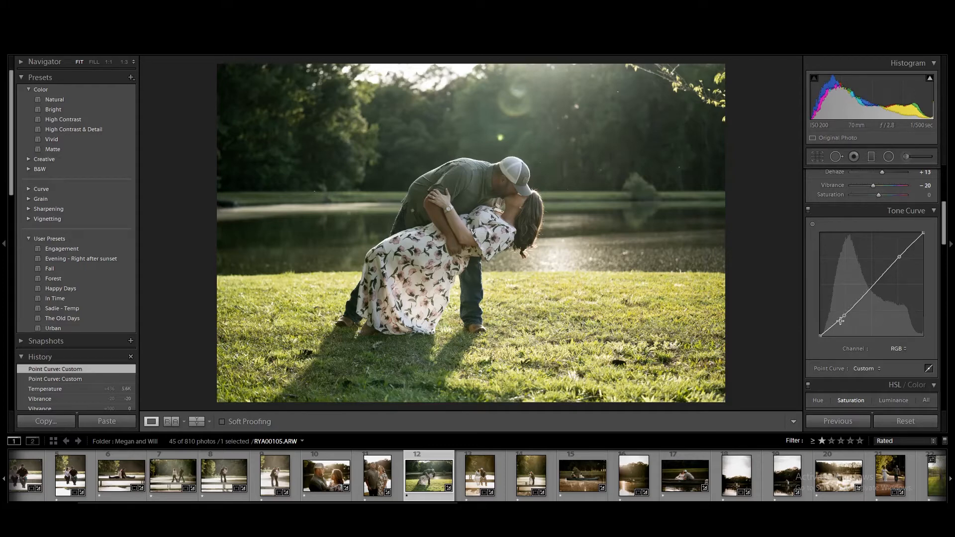
Add a second, darker shadow point to the RGB tone curve, then try a midtone point and undo it
{"action": "left_click", "coordinate": [839, 320]}
{"action": "left_click_drag", "start_coordinate": [839, 322], "coordinate": [839, 320]}
{"action": "mouse_move", "coordinate": [856, 300]}
{"action": "left_mouse_down"}
{"action": "mouse_move", "coordinate": [867, 279]}
{"action": "mouse_move", "coordinate": [864, 297]}
{"action": "left_mouse_up"}
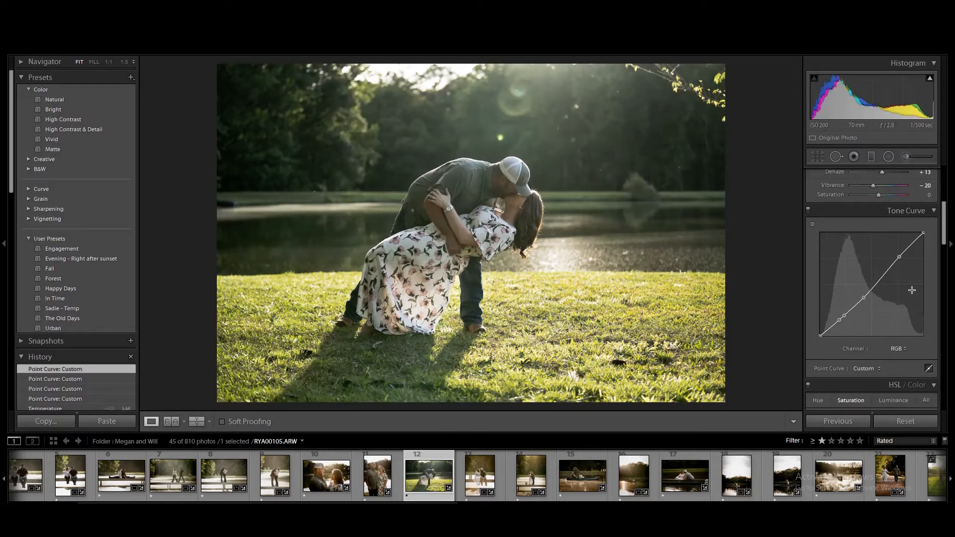
{"action": "key", "text": "ctrl+z"}
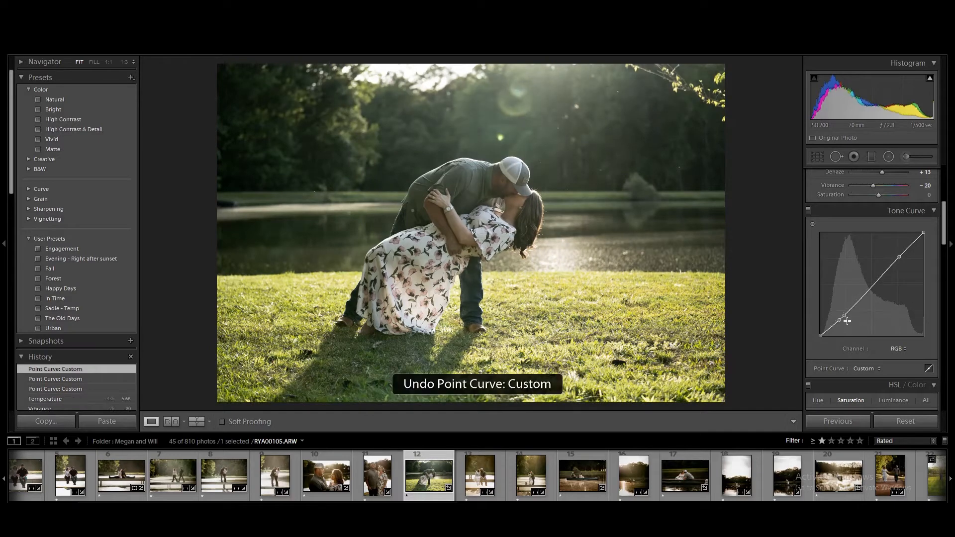
Fade the RGB tone curve by lifting the black endpoint and lowering the white endpoint to 97.3%
{"action": "left_click", "coordinate": [843, 315]}
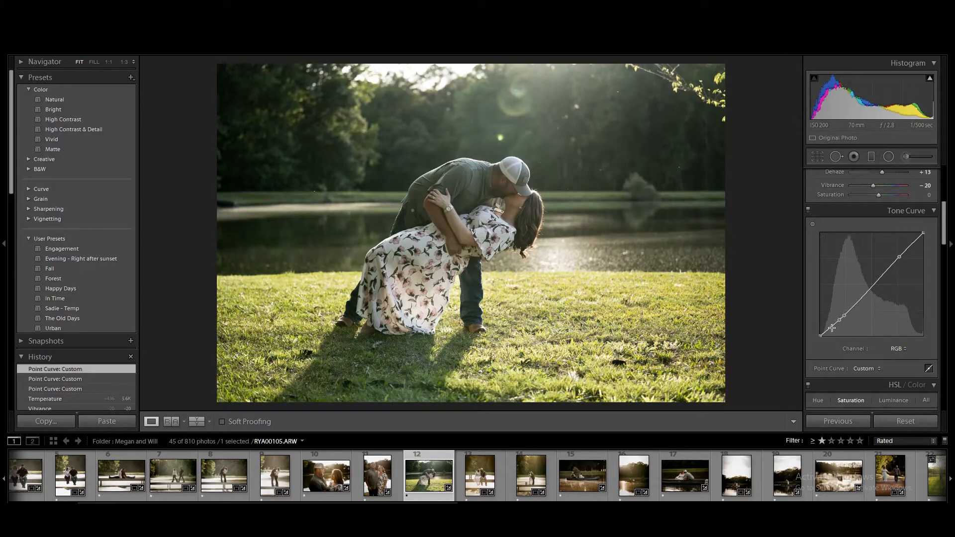
{"action": "left_click_drag", "start_coordinate": [821, 338], "coordinate": [816, 331]}
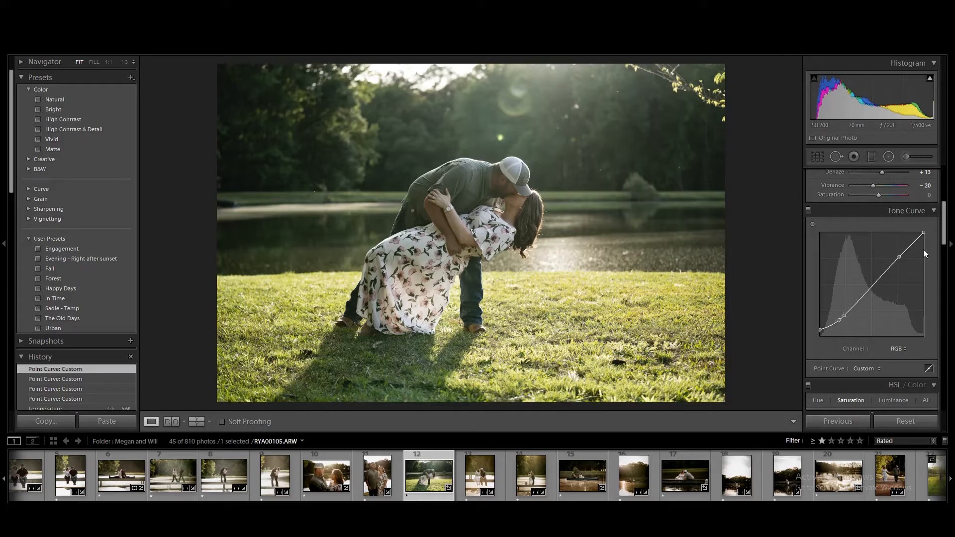
{"action": "left_click_drag", "start_coordinate": [923, 233], "coordinate": [935, 238]}
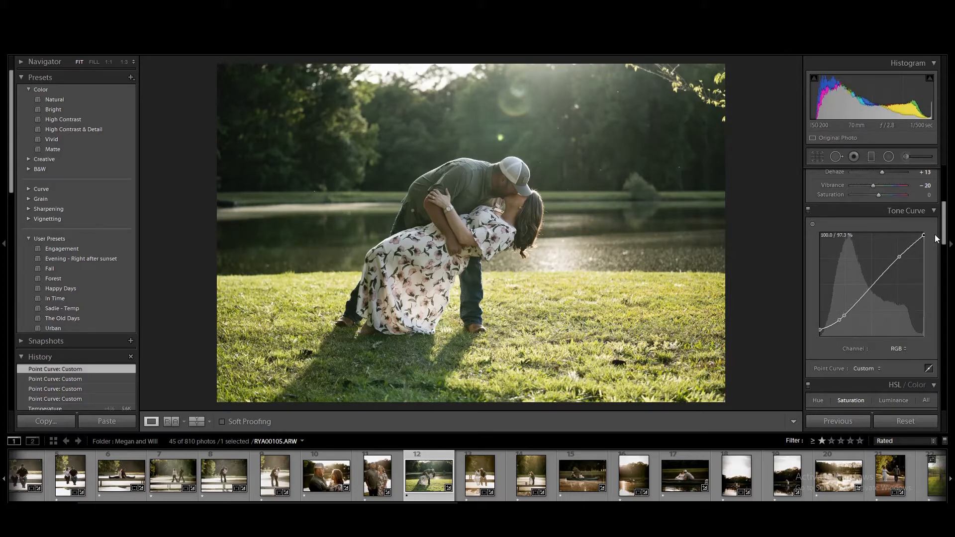
Set the HSL saturation of all eight colours, from Red through Magenta, to −100
{"action": "scroll", "coordinate": [921, 318], "scroll_direction": "down", "scroll_amount": 2}
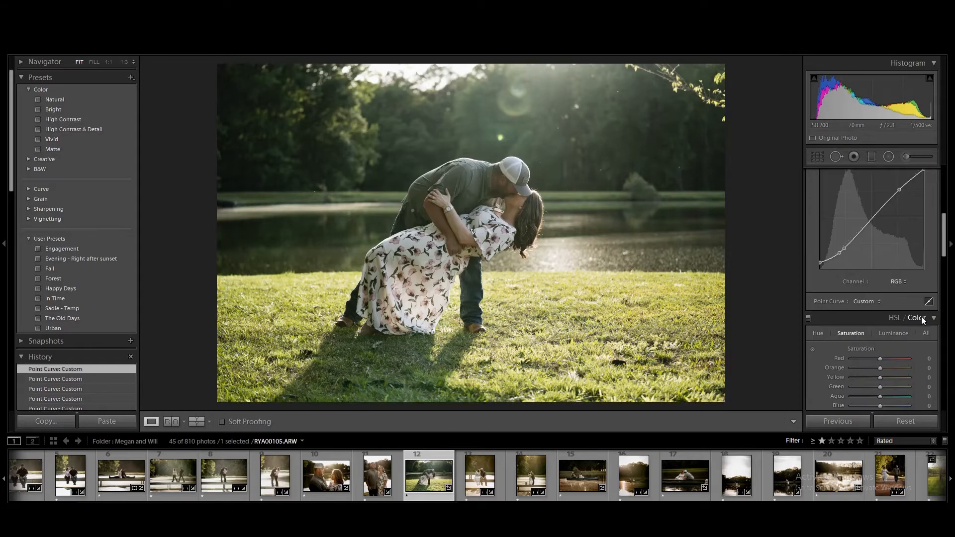
{"action": "scroll", "coordinate": [930, 307], "scroll_direction": "down", "scroll_amount": 2}
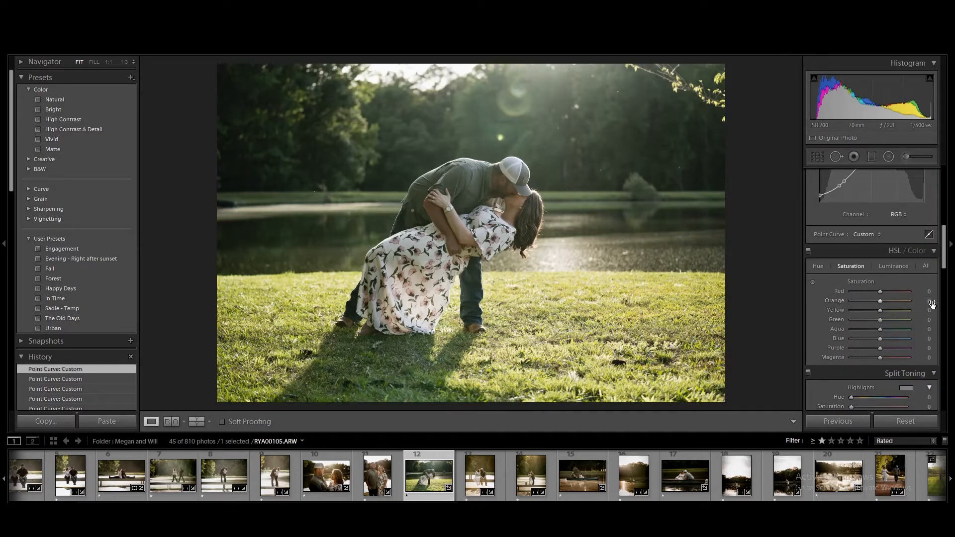
{"action": "scroll", "coordinate": [914, 267], "scroll_direction": "down", "scroll_amount": 2}
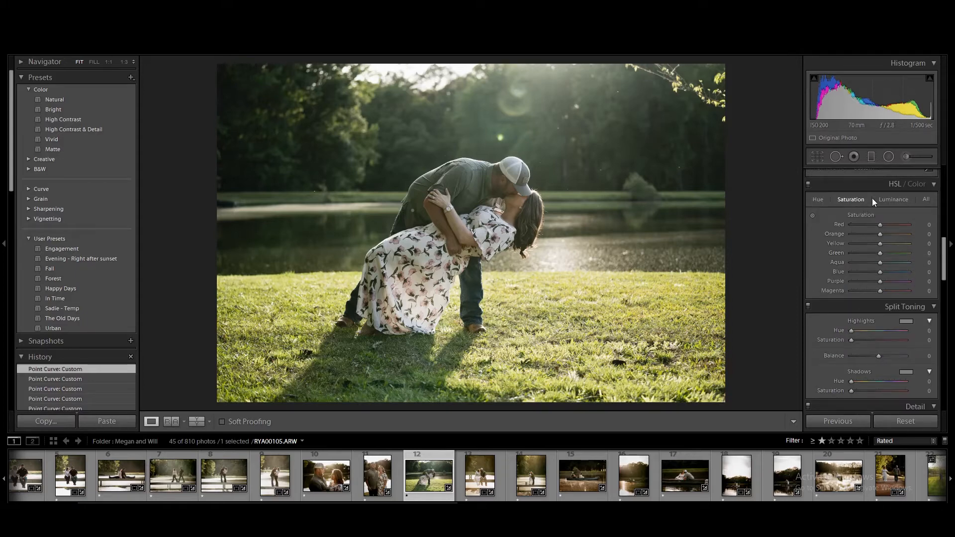
{"action": "left_click", "coordinate": [817, 200]}
{"action": "left_click", "coordinate": [846, 198]}
{"action": "left_click_drag", "start_coordinate": [881, 222], "coordinate": [819, 222]}
{"action": "left_click_drag", "start_coordinate": [885, 234], "coordinate": [820, 235]}
{"action": "left_click_drag", "start_coordinate": [882, 243], "coordinate": [817, 255]}
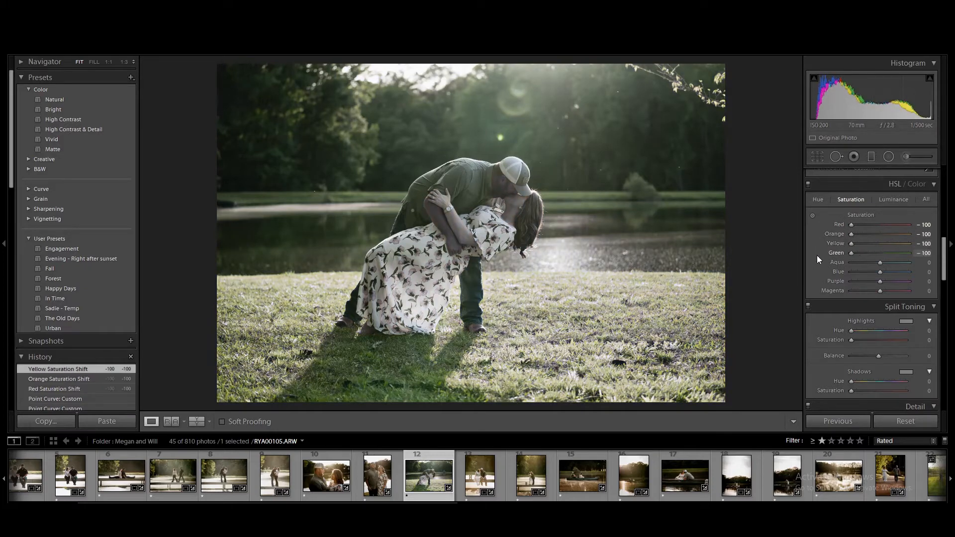
{"action": "left_click_drag", "start_coordinate": [884, 262], "coordinate": [816, 285]}
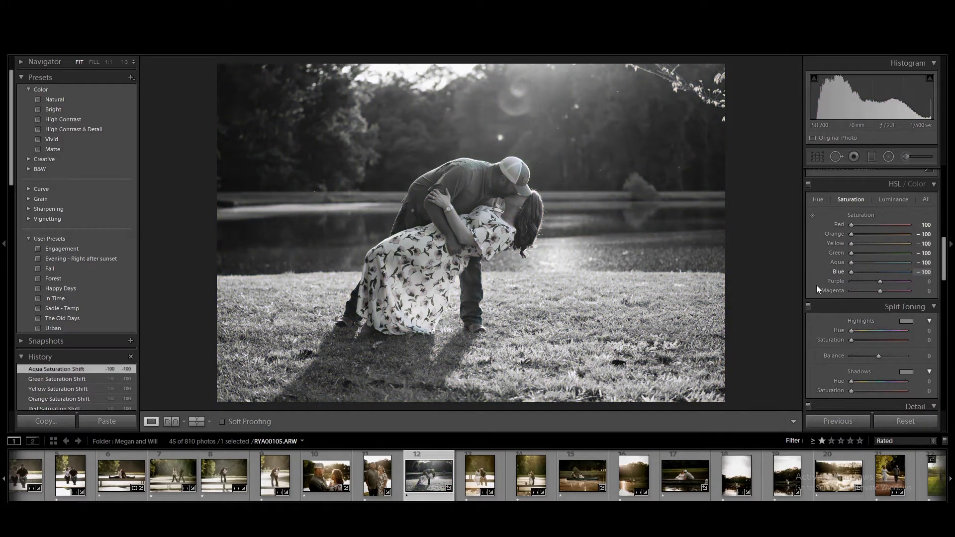
{"action": "left_click_drag", "start_coordinate": [881, 285], "coordinate": [819, 285]}
{"action": "left_click_drag", "start_coordinate": [879, 291], "coordinate": [833, 293]}
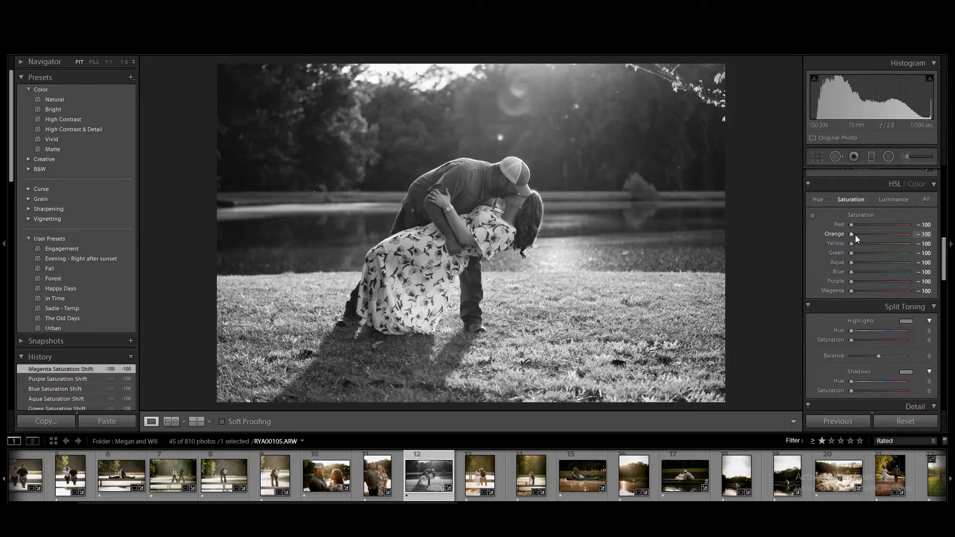
Raise the HSL saturation of Orange to +7 and reset Red saturation to 0
{"action": "left_click_drag", "start_coordinate": [852, 234], "coordinate": [880, 236]}
{"action": "left_click_drag", "start_coordinate": [880, 235], "coordinate": [882, 235]}
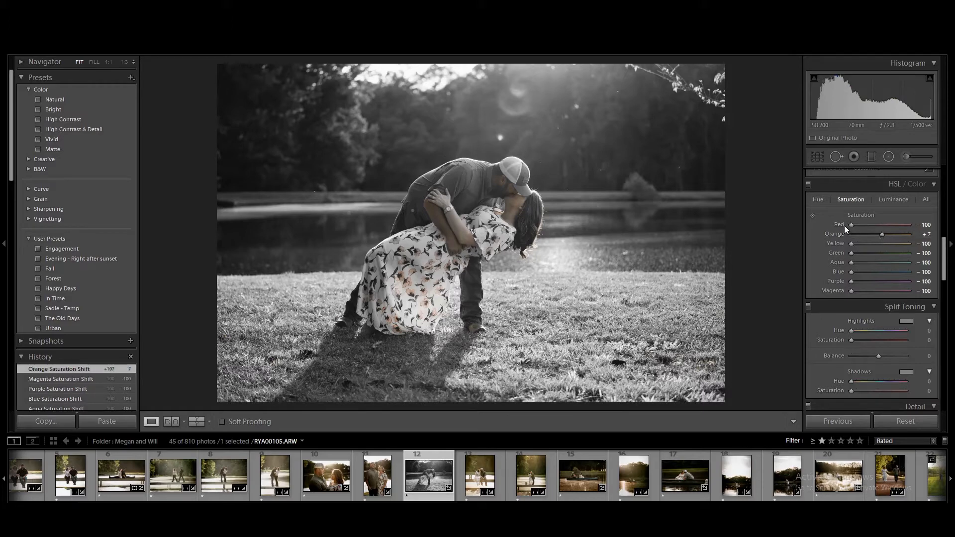
{"action": "double_click", "coordinate": [840, 225]}
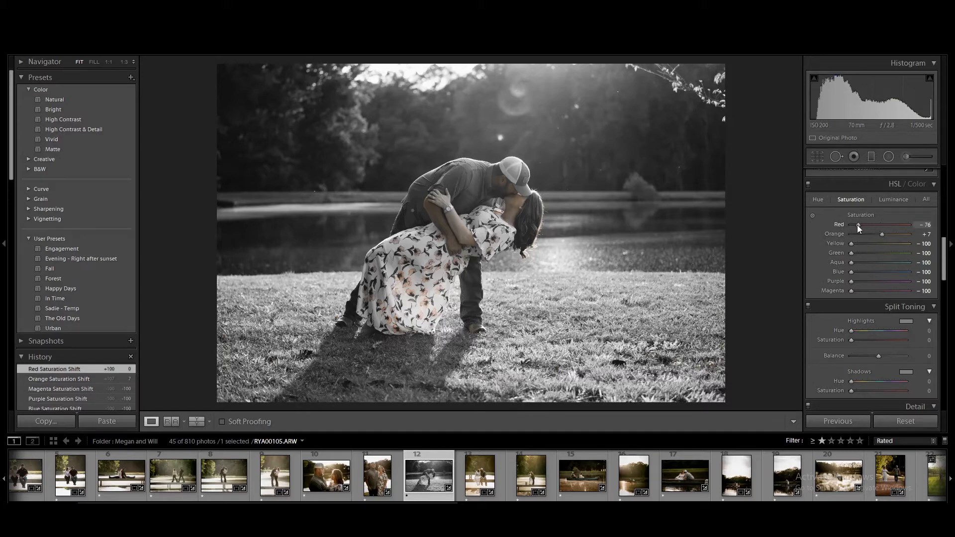
{"action": "double_click", "coordinate": [837, 226]}
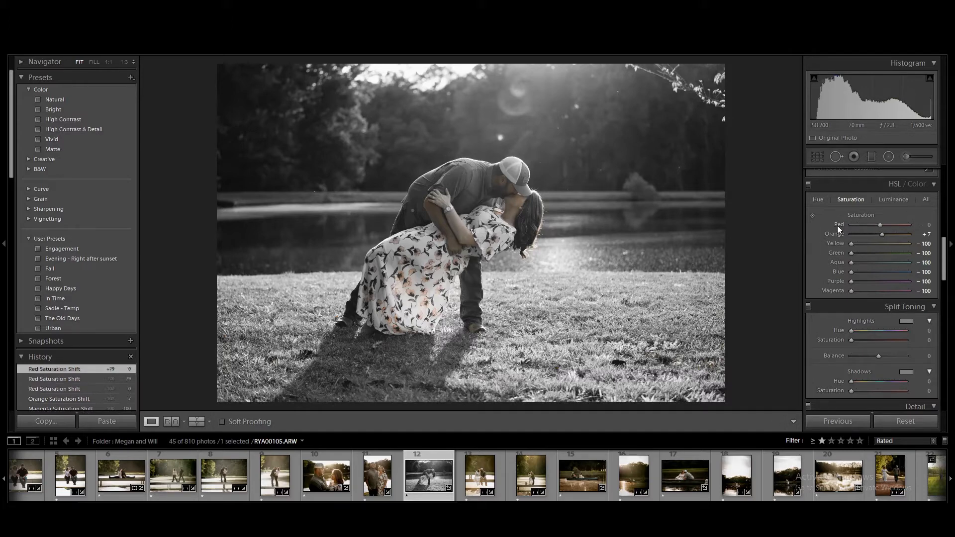
Reset the HSL saturation of Orange and Yellow to 0, and return Yellow to −100
{"action": "double_click", "coordinate": [840, 235]}
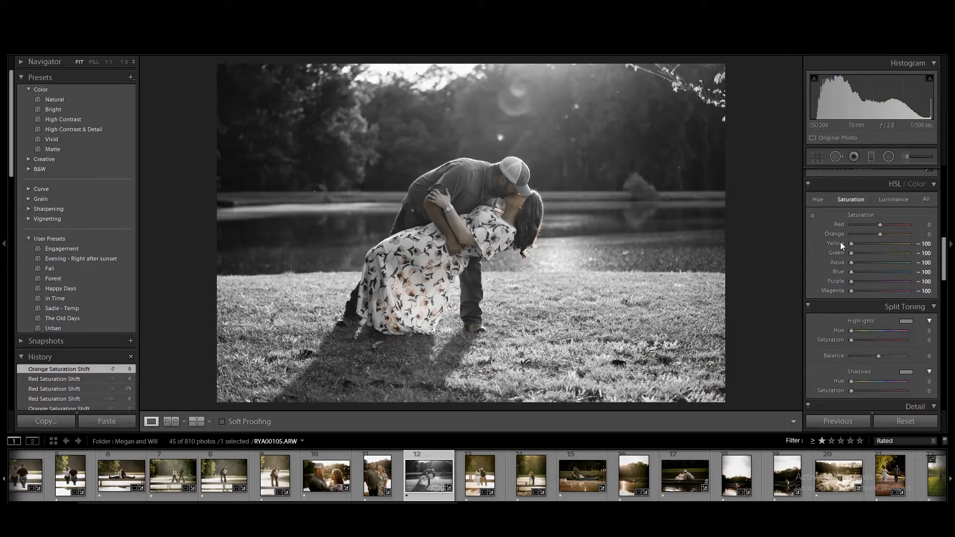
{"action": "double_click", "coordinate": [839, 242]}
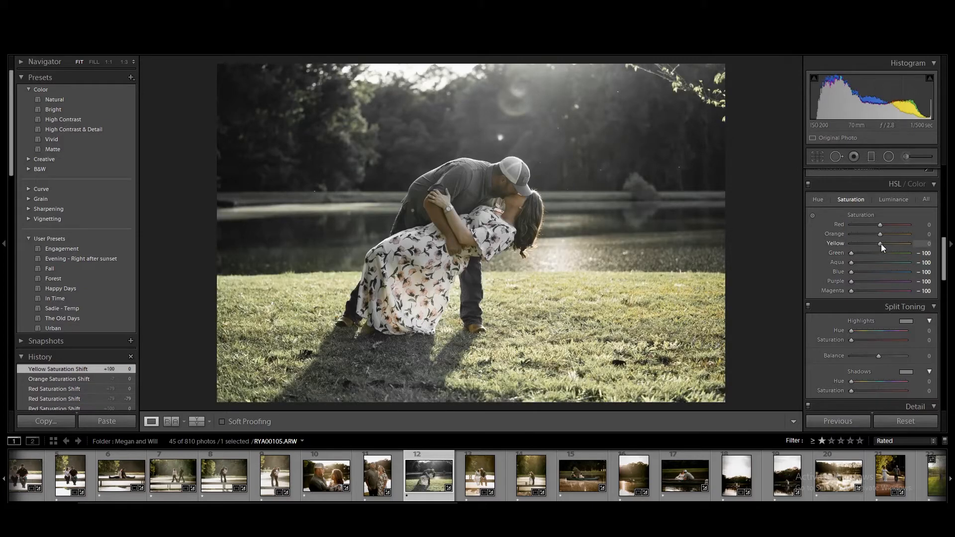
{"action": "left_click_drag", "start_coordinate": [882, 244], "coordinate": [843, 244]}
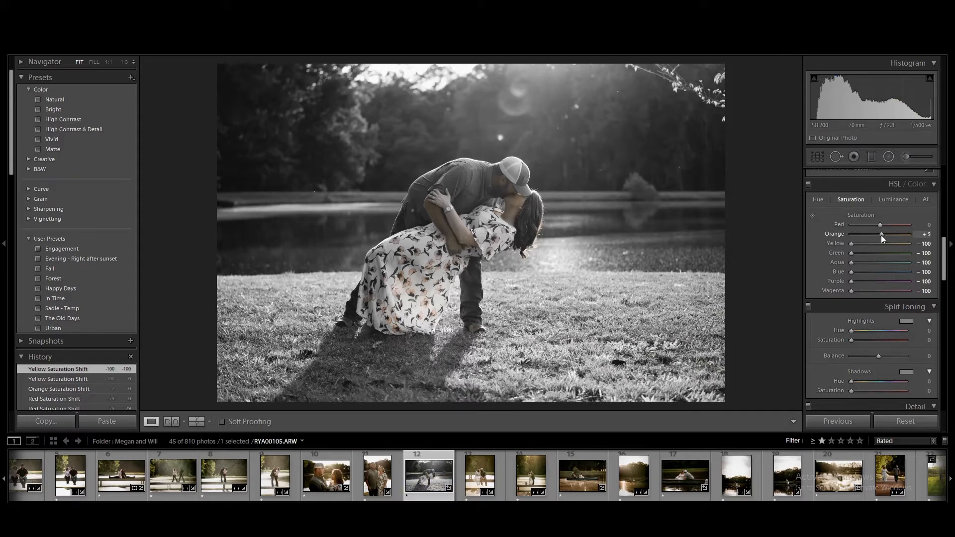
Set the HSL saturation of Orange to +9, Yellow to −29, Green to −53 and Aqua to −84
{"action": "mouse_move", "coordinate": [880, 234]}
{"action": "left_mouse_down"}
{"action": "mouse_move", "coordinate": [855, 243]}
{"action": "mouse_move", "coordinate": [874, 248]}
{"action": "left_mouse_up"}
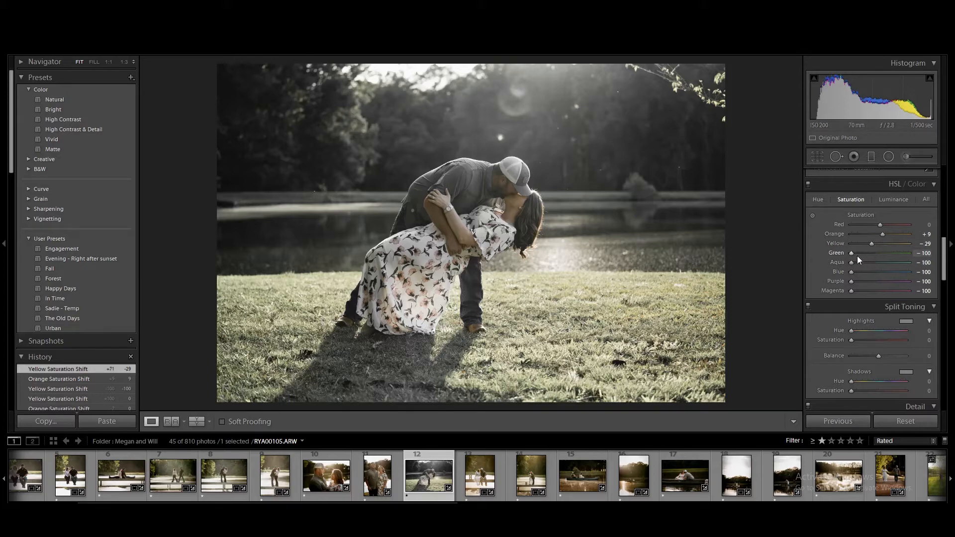
{"action": "left_click_drag", "start_coordinate": [851, 254], "coordinate": [866, 254]}
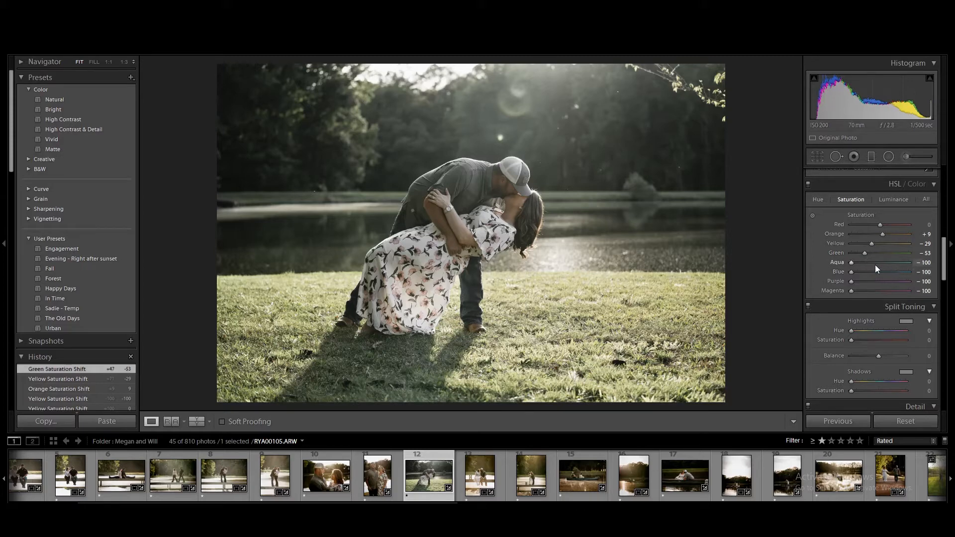
{"action": "left_click_drag", "start_coordinate": [851, 262], "coordinate": [878, 271]}
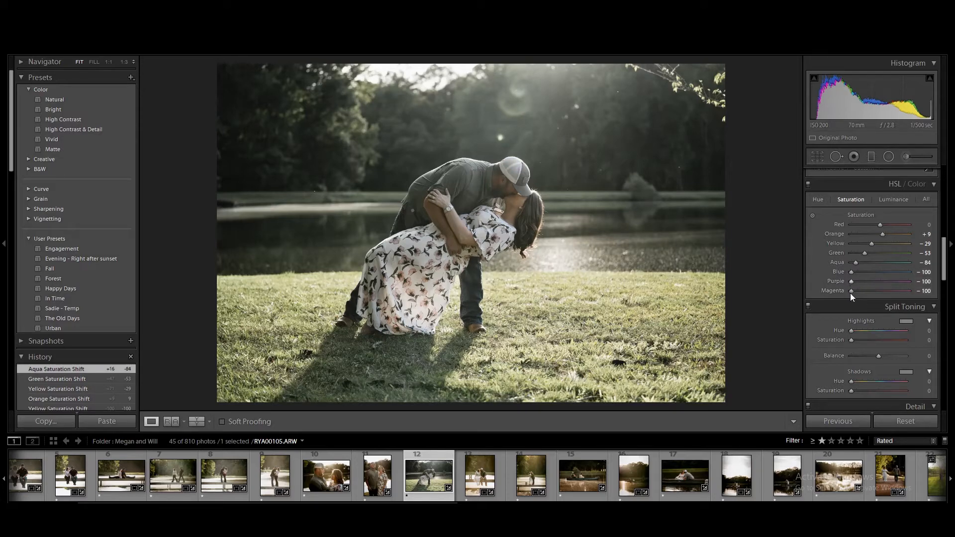
Set the HSL saturation of Purple to −12 and Magenta to −14, checking the dress and skin tones at 1:1
{"action": "left_click", "coordinate": [461, 223]}
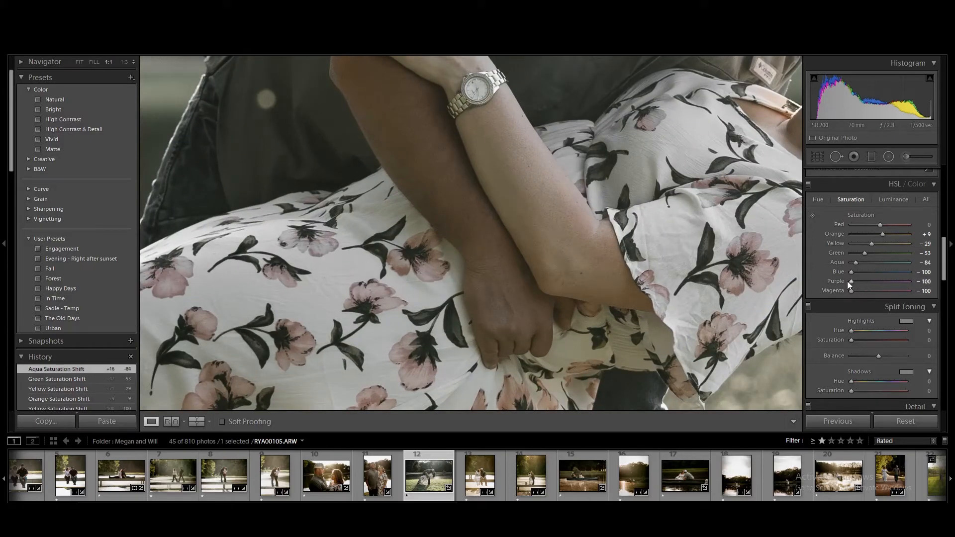
{"action": "left_click_drag", "start_coordinate": [849, 281], "coordinate": [878, 293]}
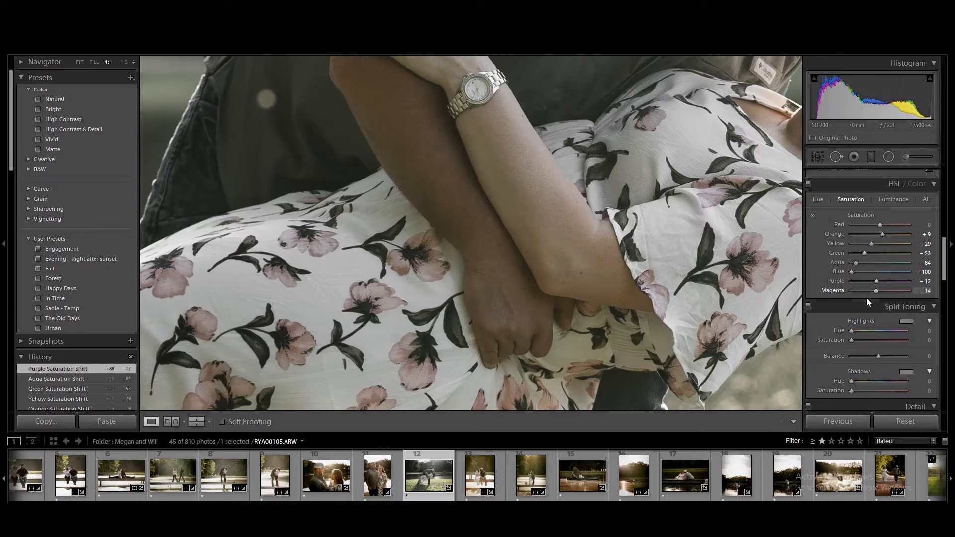
{"action": "left_click_drag", "start_coordinate": [485, 215], "coordinate": [342, 313]}
{"action": "left_click_drag", "start_coordinate": [579, 170], "coordinate": [445, 206]}
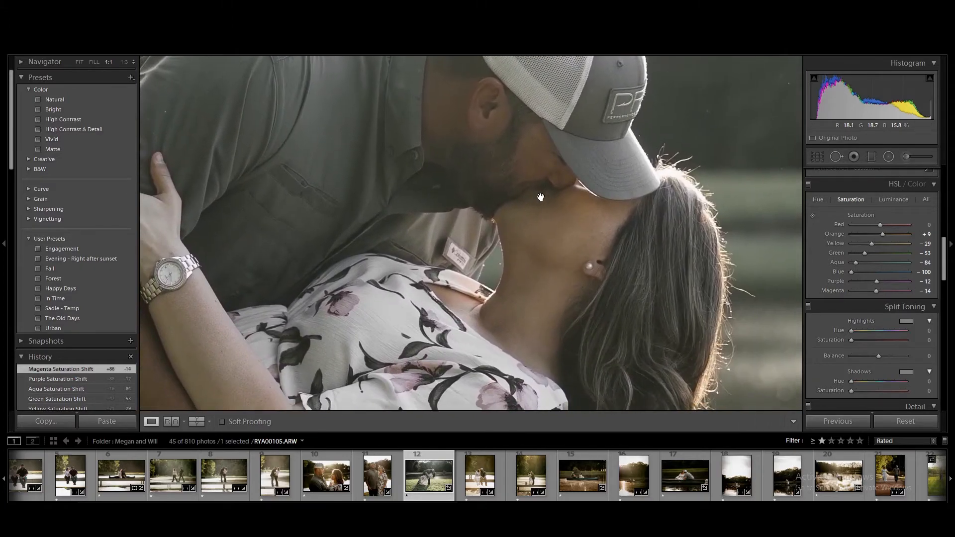
{"action": "left_click", "coordinate": [445, 211]}
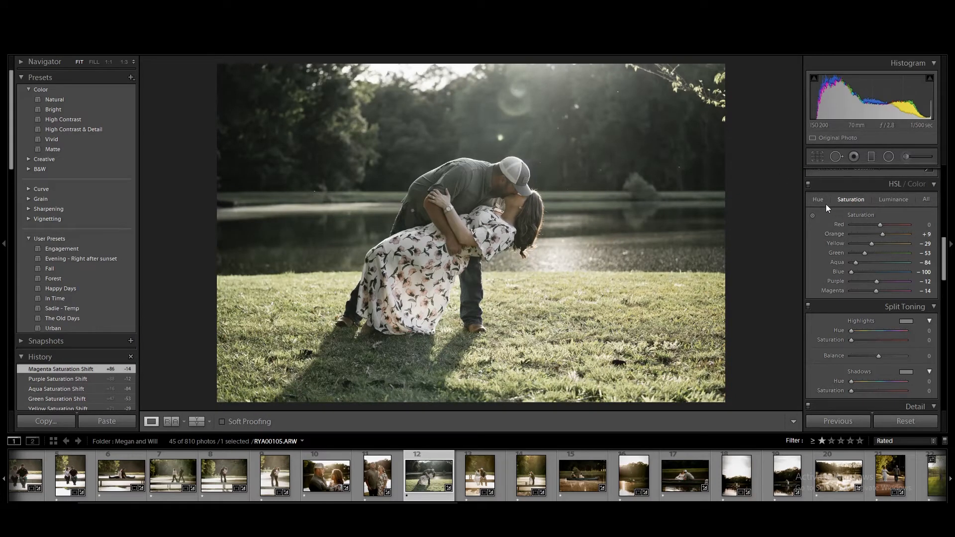
Brighten the warm colours by setting the HSL luminance of Orange to +33, Red to +21 and Yellow to +19
{"action": "left_click", "coordinate": [888, 199]}
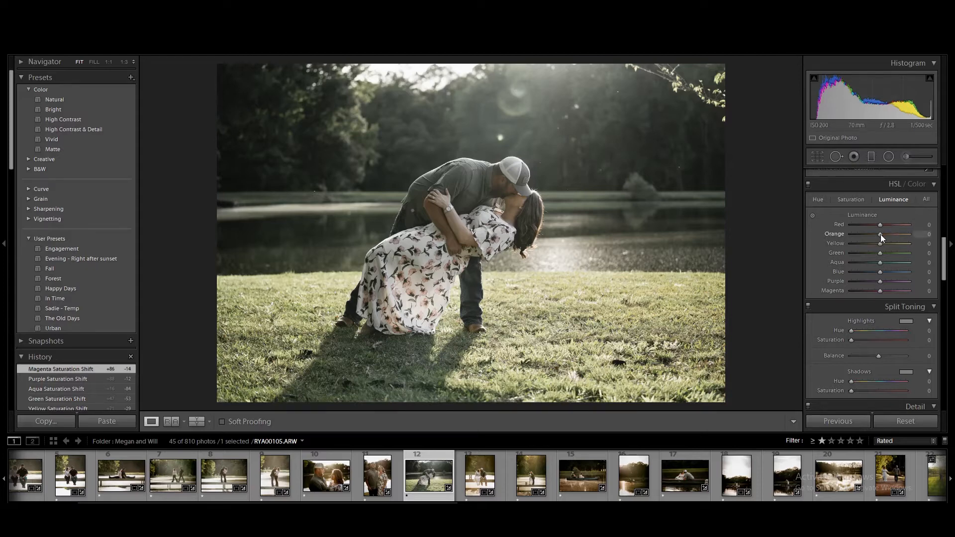
{"action": "mouse_move", "coordinate": [882, 235]}
{"action": "left_mouse_down"}
{"action": "mouse_move", "coordinate": [900, 233]}
{"action": "mouse_move", "coordinate": [863, 238]}
{"action": "mouse_move", "coordinate": [898, 234]}
{"action": "mouse_move", "coordinate": [882, 234]}
{"action": "mouse_move", "coordinate": [890, 237]}
{"action": "left_mouse_up"}
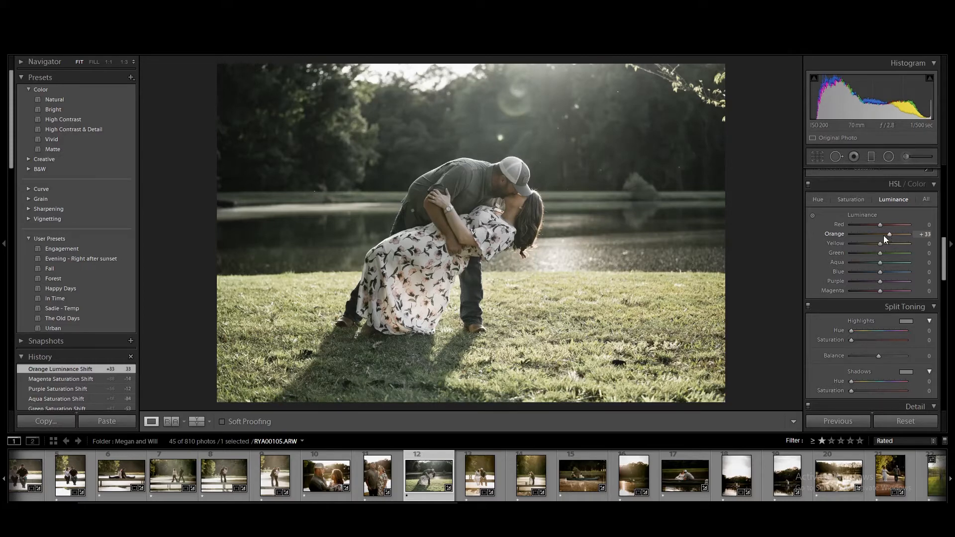
{"action": "mouse_move", "coordinate": [879, 226]}
{"action": "left_mouse_down"}
{"action": "mouse_move", "coordinate": [892, 228]}
{"action": "mouse_move", "coordinate": [875, 229]}
{"action": "mouse_move", "coordinate": [887, 229]}
{"action": "mouse_move", "coordinate": [885, 243]}
{"action": "left_mouse_up"}
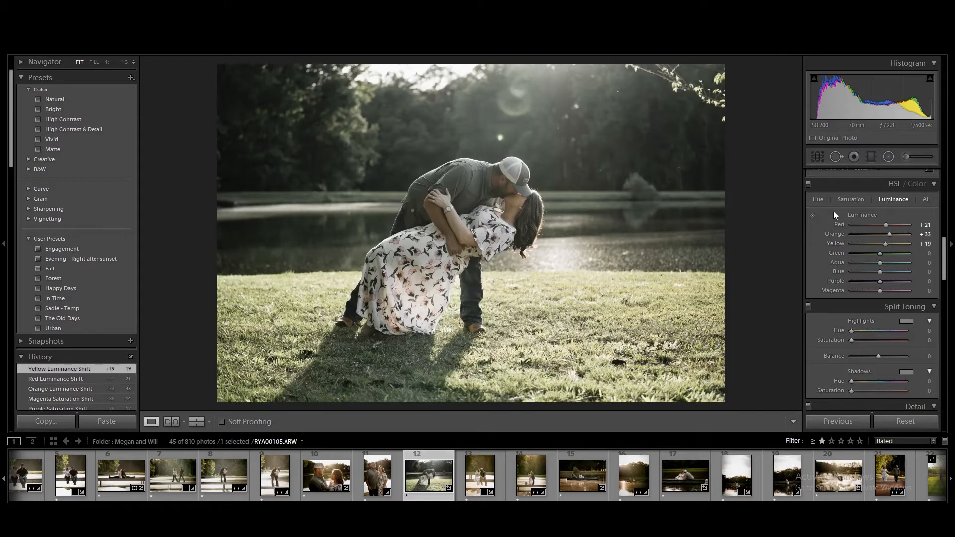
Set the HSL hue of Orange to +7 and Yellow to −16, and compare the edit with the original photo
{"action": "left_click", "coordinate": [817, 199]}
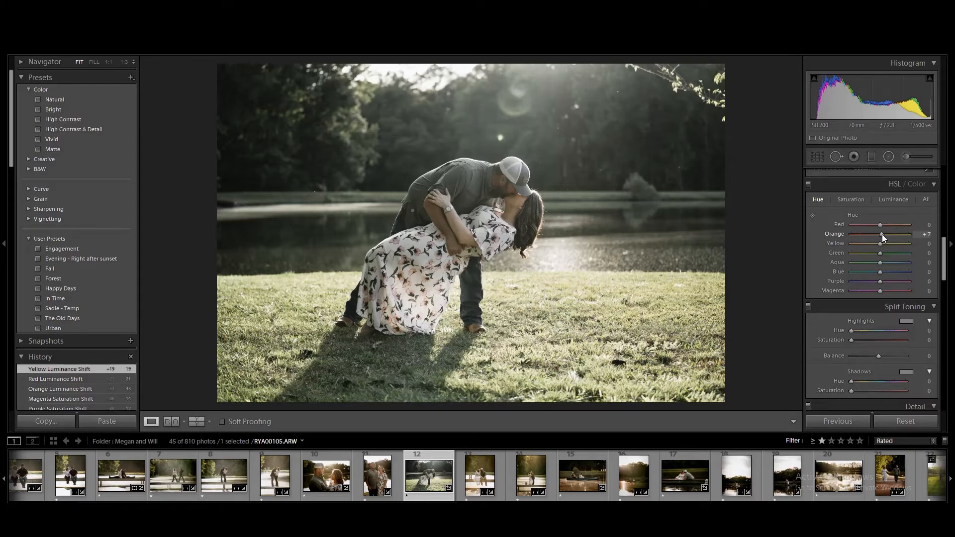
{"action": "mouse_move", "coordinate": [882, 235]}
{"action": "left_mouse_down"}
{"action": "mouse_move", "coordinate": [873, 234]}
{"action": "mouse_move", "coordinate": [881, 234]}
{"action": "left_mouse_up"}
{"action": "left_click_drag", "start_coordinate": [881, 233], "coordinate": [882, 234]}
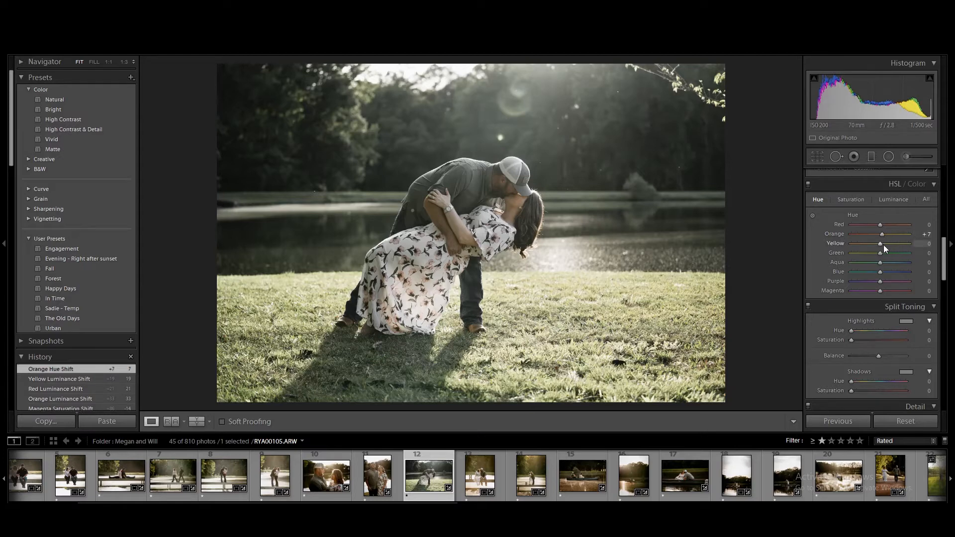
{"action": "mouse_move", "coordinate": [884, 243]}
{"action": "left_mouse_down"}
{"action": "mouse_move", "coordinate": [866, 243]}
{"action": "mouse_move", "coordinate": [878, 244]}
{"action": "left_mouse_up"}
{"action": "left_click_drag", "start_coordinate": [875, 242], "coordinate": [875, 242]}
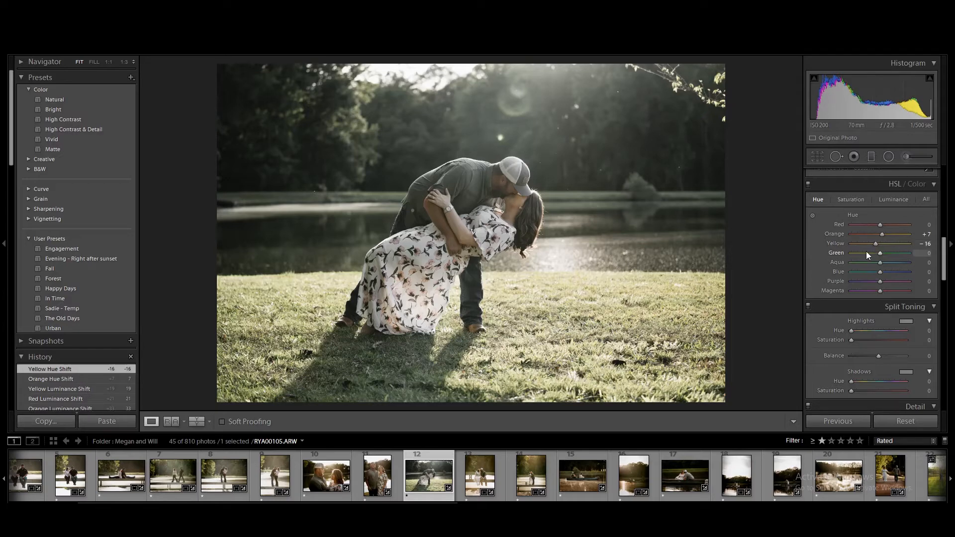
{"action": "key", "text": "backslash"}
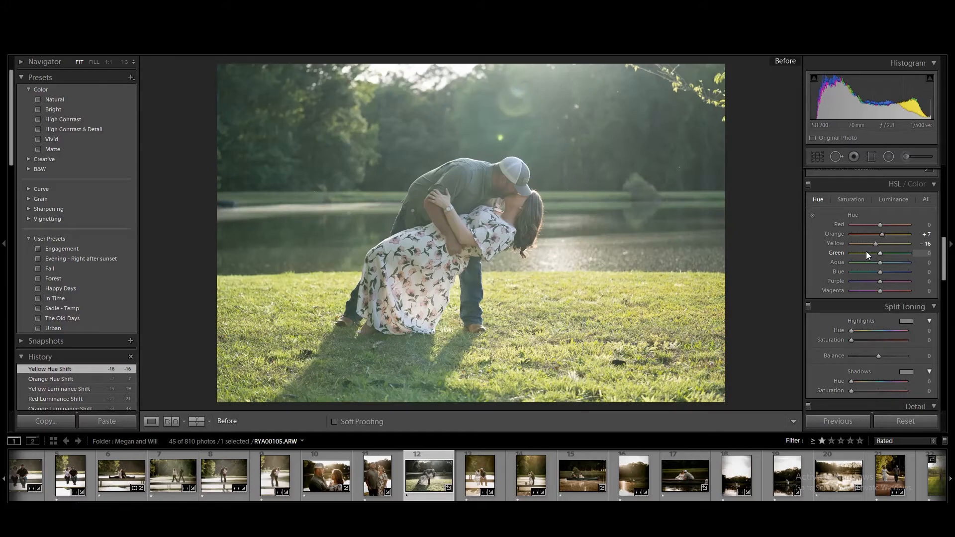
{"action": "key", "text": "backslash"}
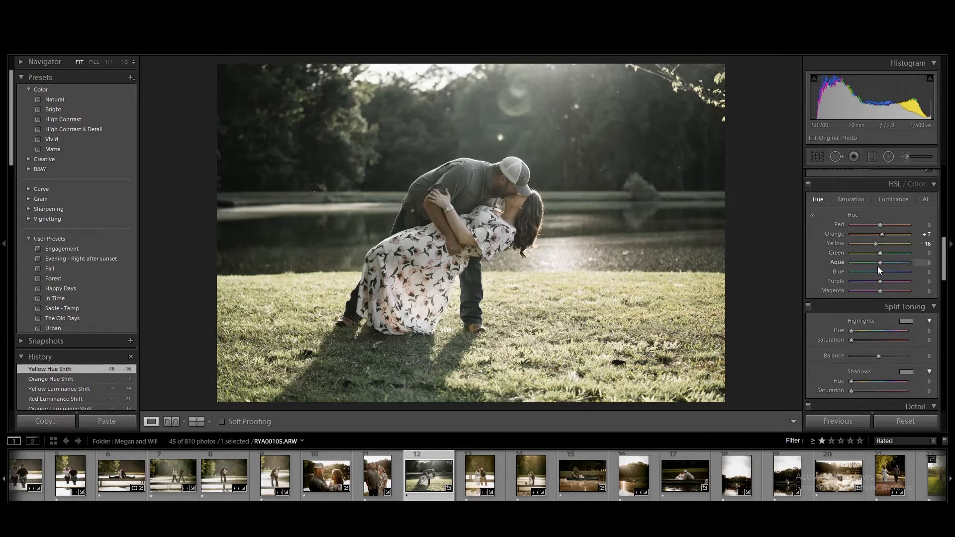
Inspect the grass at 1:1 and set the Green hue to +10, trying Aqua hue at +2 before resetting it to 0
{"action": "left_click", "coordinate": [387, 377]}
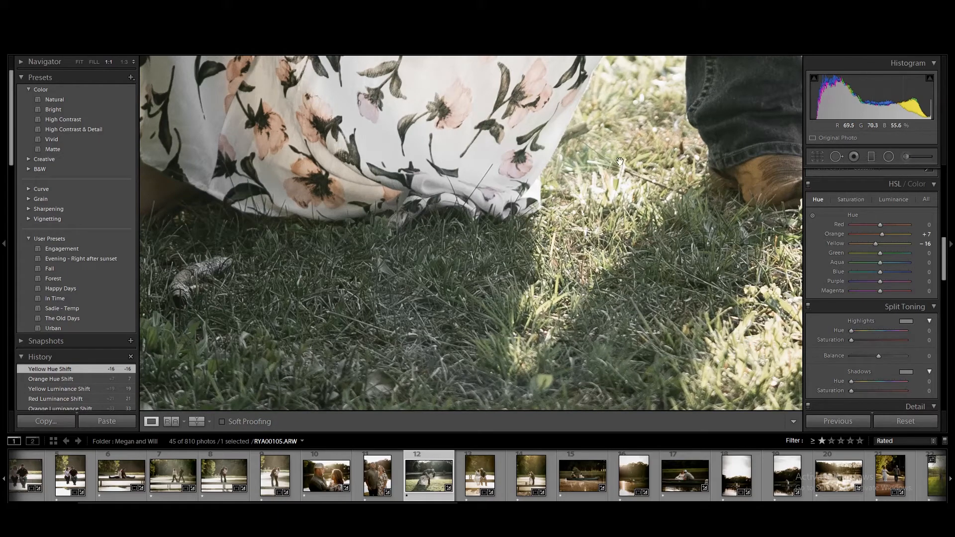
{"action": "left_click", "coordinate": [418, 283]}
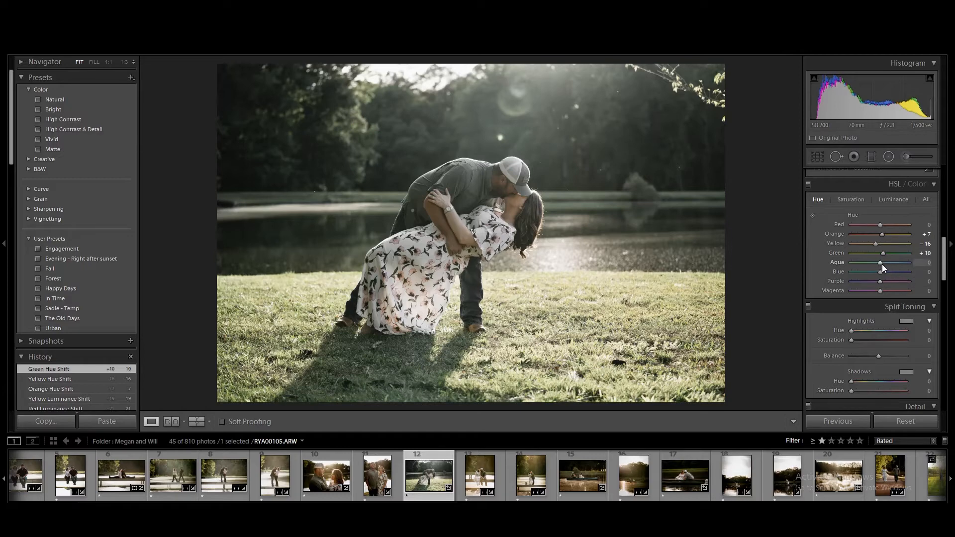
{"action": "mouse_move", "coordinate": [872, 260]}
{"action": "left_mouse_down"}
{"action": "mouse_move", "coordinate": [888, 262]}
{"action": "mouse_move", "coordinate": [880, 263]}
{"action": "left_mouse_up"}
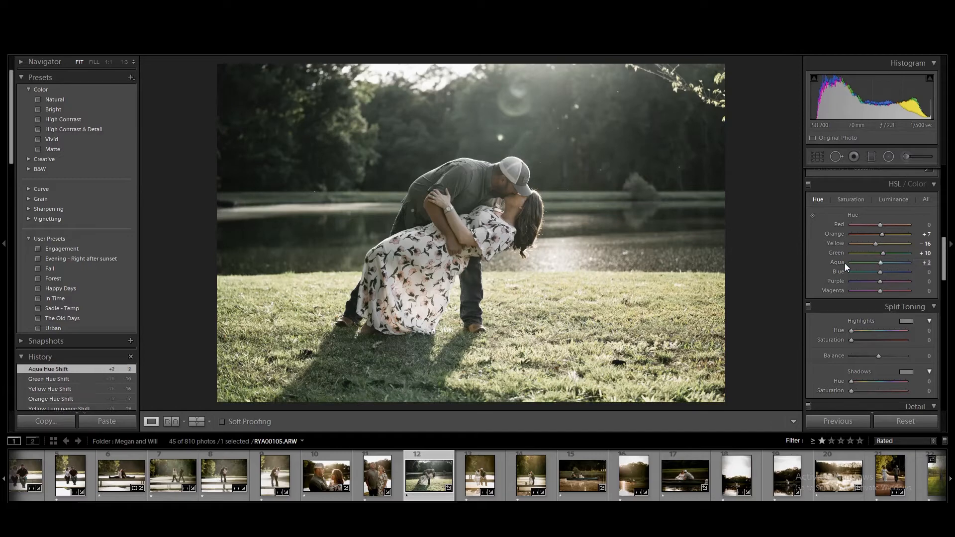
{"action": "double_click", "coordinate": [843, 263]}
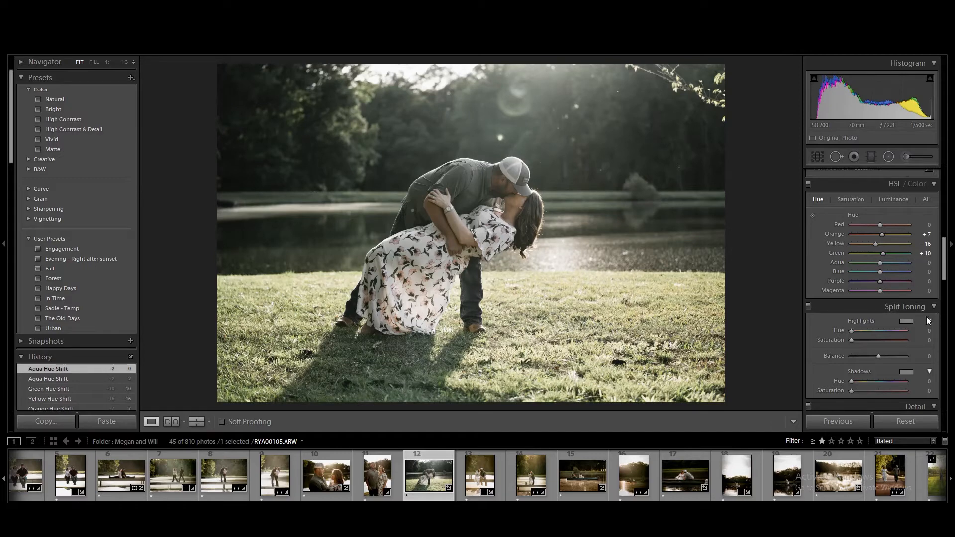
Try a highlight split tone of hue 291 with saturation 39, and return saturation to 0 with hue at 29
{"action": "scroll", "coordinate": [926, 316], "scroll_direction": "down", "scroll_amount": 3}
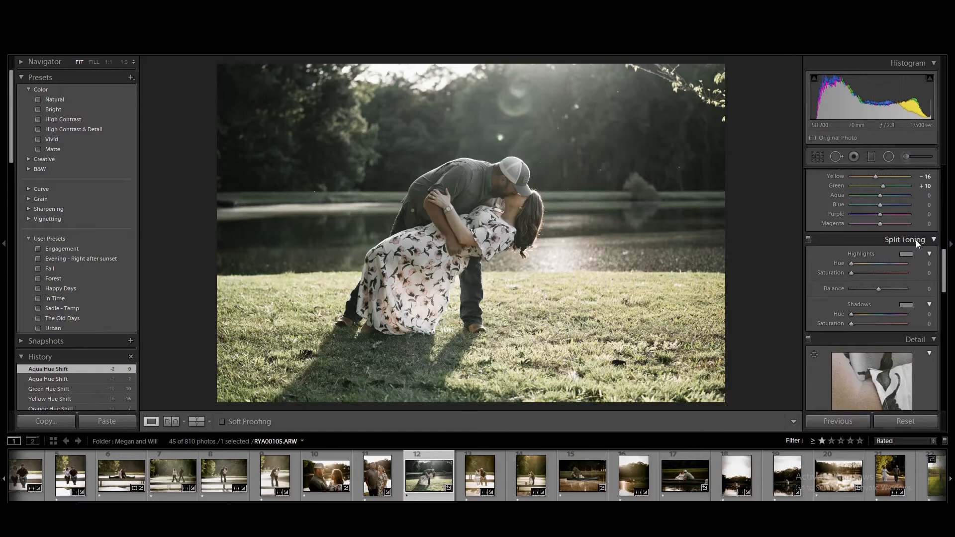
{"action": "left_click", "coordinate": [897, 263]}
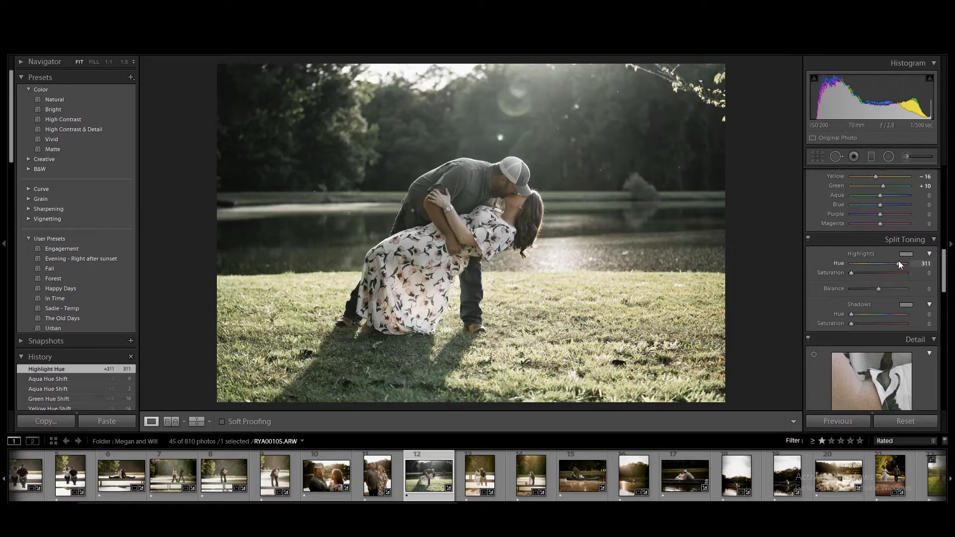
{"action": "left_click_drag", "start_coordinate": [894, 263], "coordinate": [873, 273]}
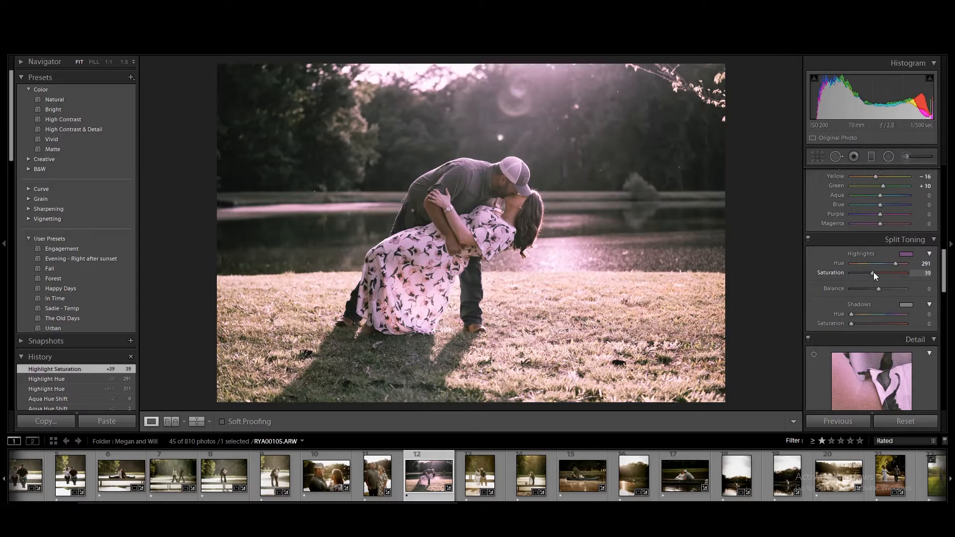
{"action": "left_click_drag", "start_coordinate": [874, 273], "coordinate": [852, 272]}
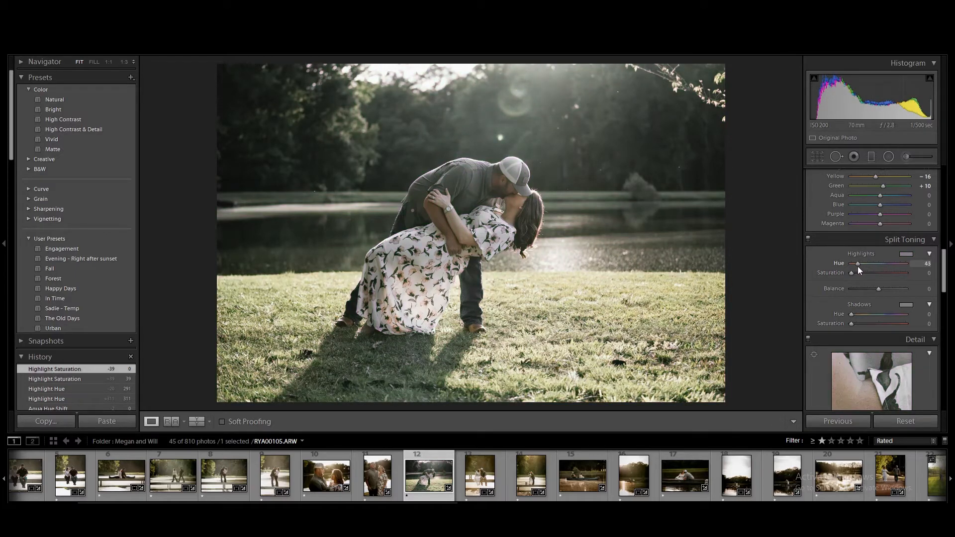
{"action": "key", "text": "Return"}
Try warming the white balance to a temperature of 9736, and undo the change
{"action": "left_click_drag", "start_coordinate": [942, 280], "coordinate": [930, 181]}
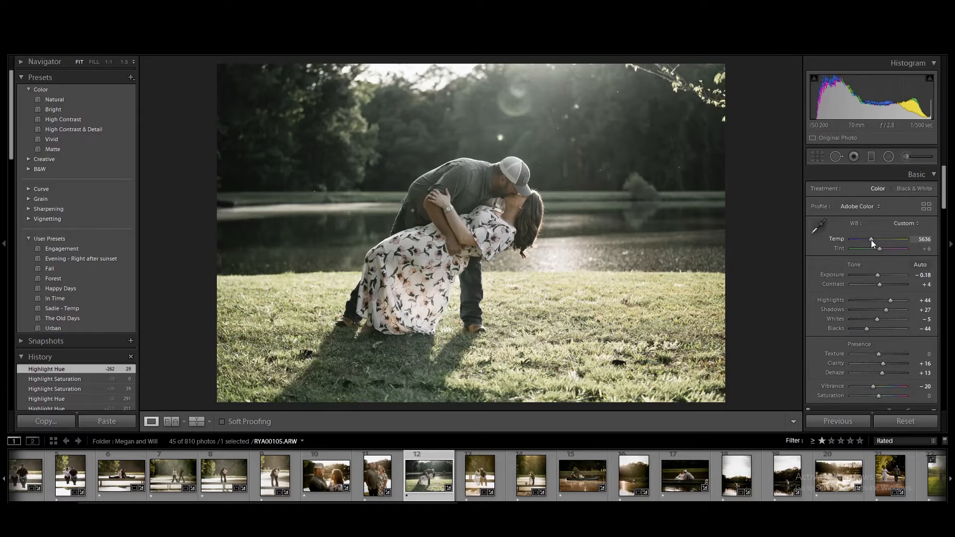
{"action": "left_click_drag", "start_coordinate": [872, 241], "coordinate": [889, 241]}
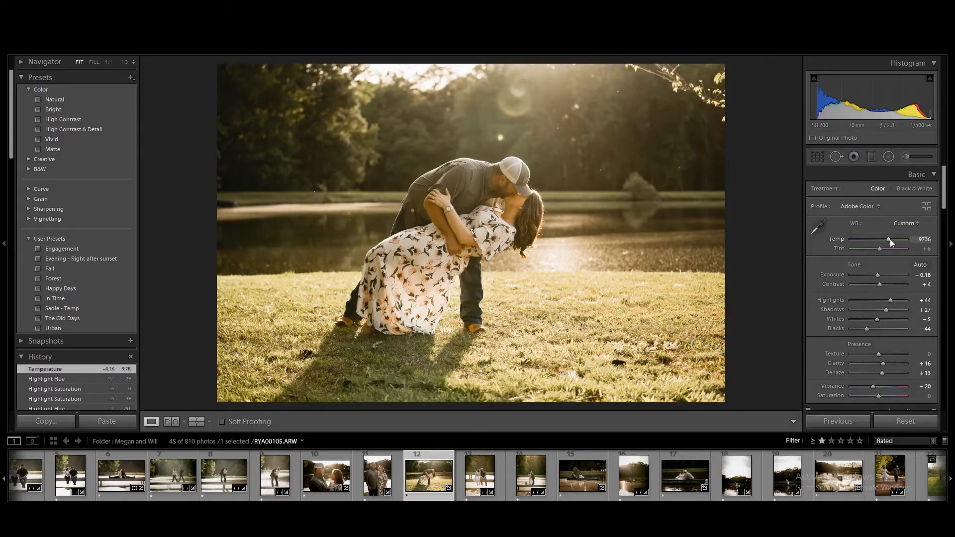
{"action": "key", "text": "ctrl+z"}
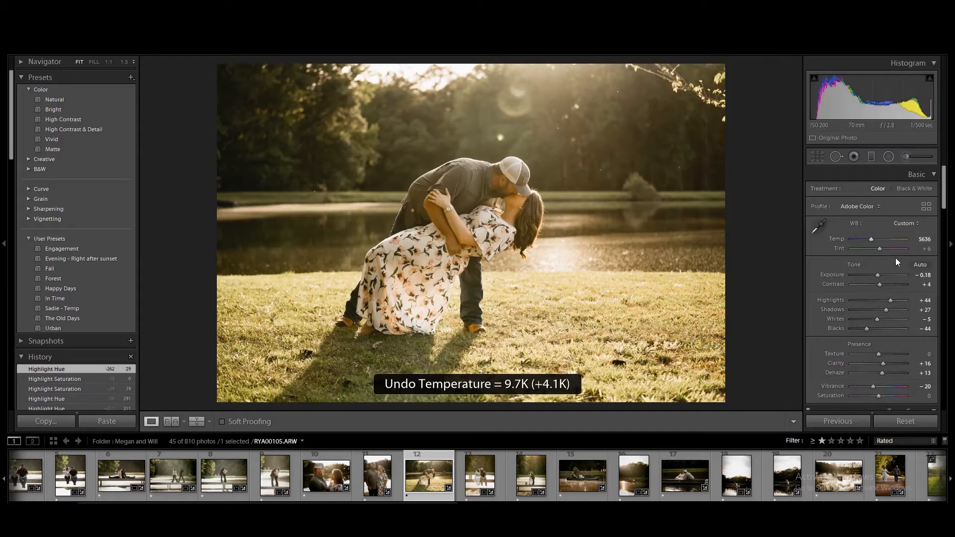
Split-tone the highlights with hue 33 and saturation 15
{"action": "scroll", "coordinate": [909, 324], "scroll_direction": "down", "scroll_amount": 10}
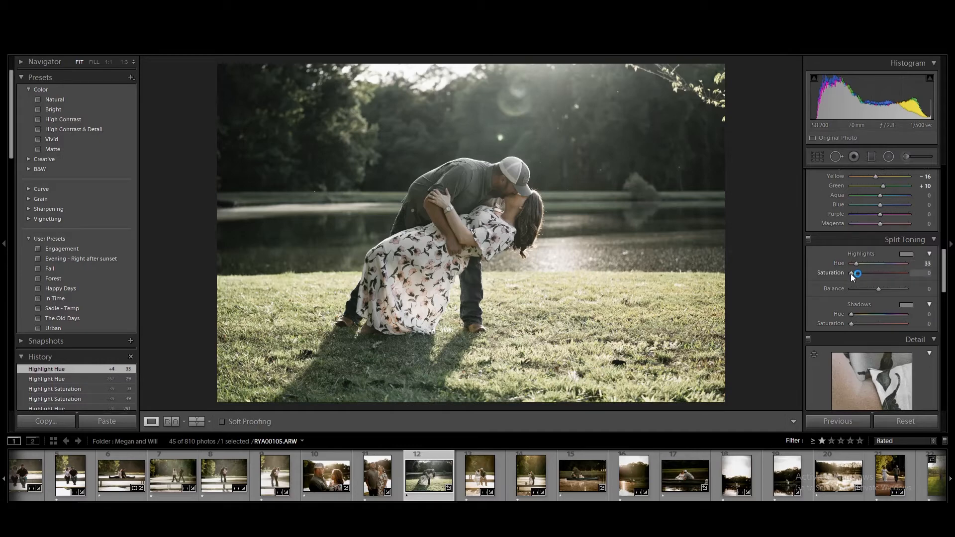
{"action": "left_click_drag", "start_coordinate": [852, 274], "coordinate": [858, 273]}
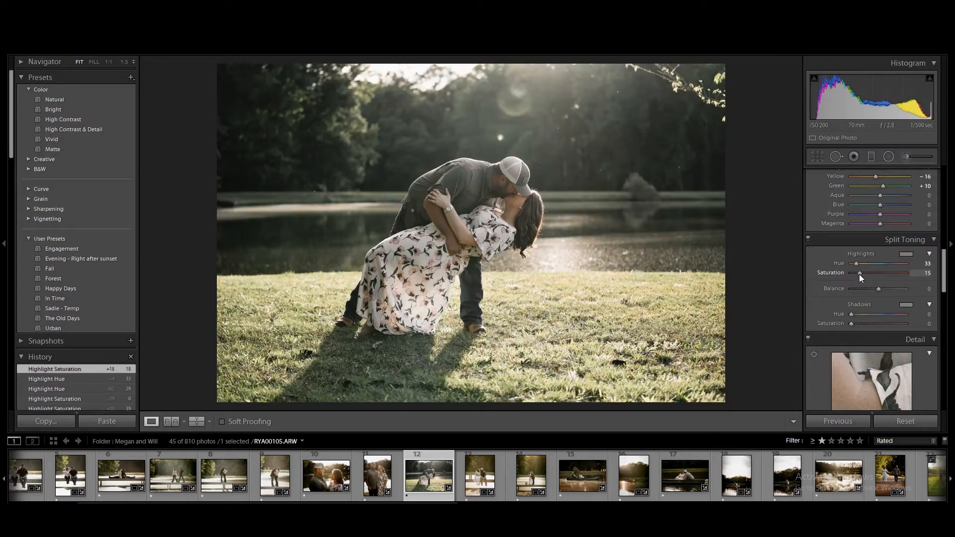
{"action": "left_click_drag", "start_coordinate": [859, 274], "coordinate": [861, 273]}
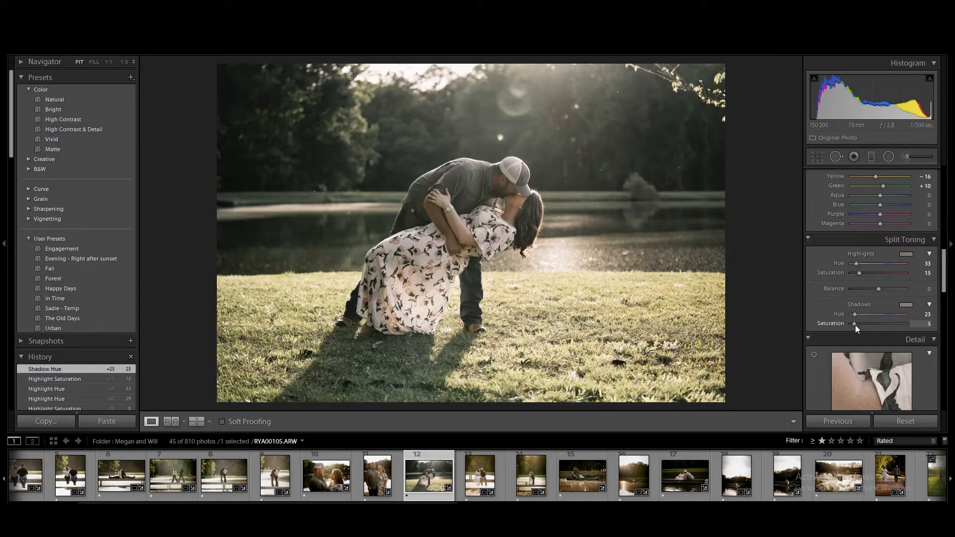
Split-tone the shadows with hue 23 and saturation 10, and compare the edit with the original photo
{"action": "left_click_drag", "start_coordinate": [857, 324], "coordinate": [856, 325]}
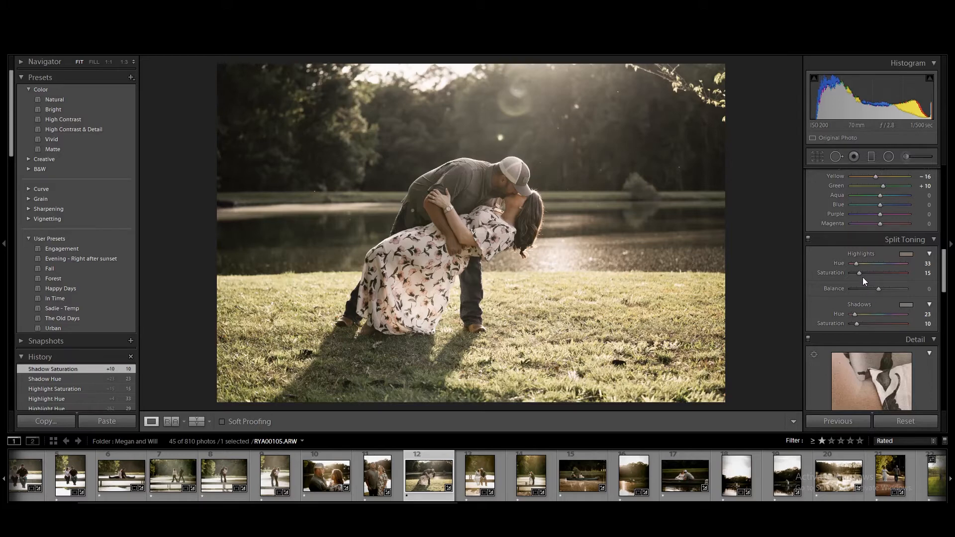
{"action": "key", "text": "backslash"}
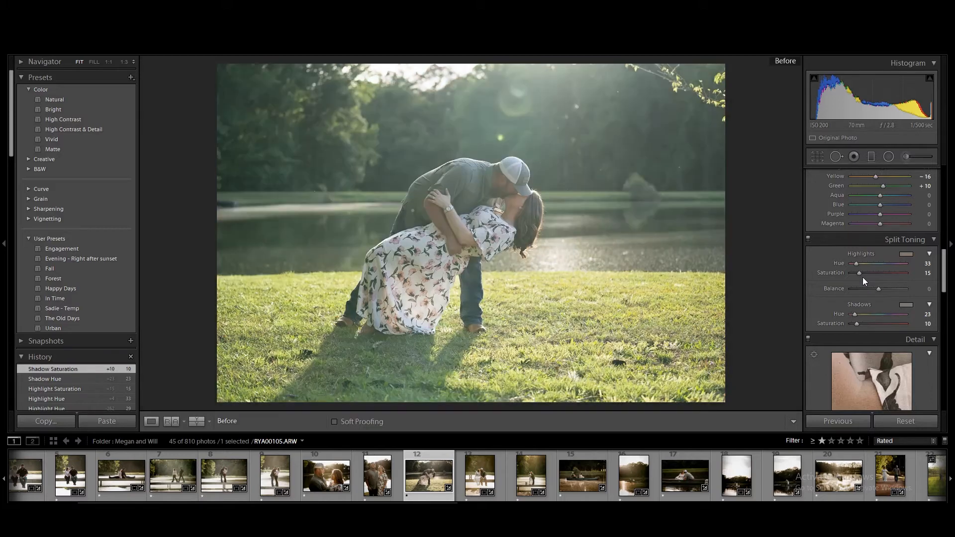
{"action": "key", "text": "backslash"}
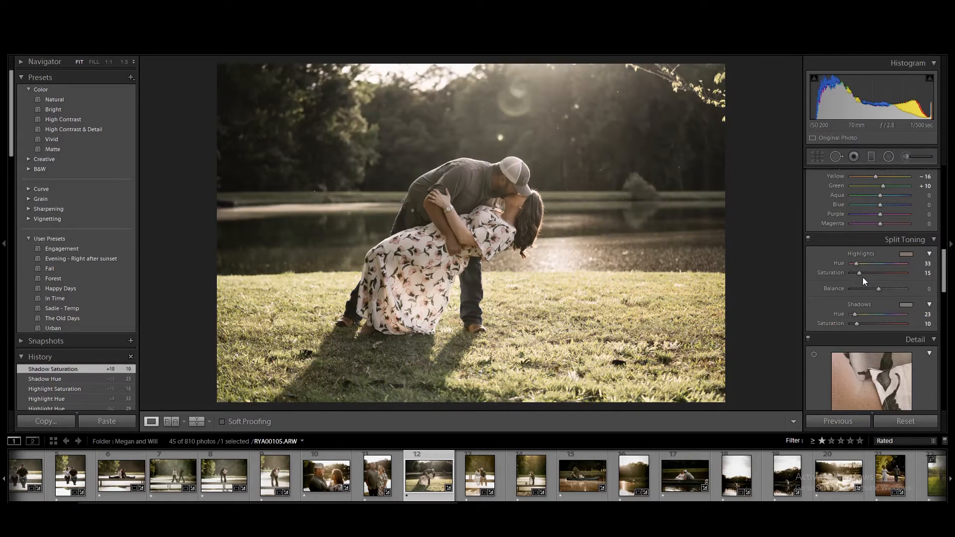
Reduce the photo's sharpening amount to 0
{"action": "scroll", "coordinate": [921, 297], "scroll_direction": "down", "scroll_amount": 2}
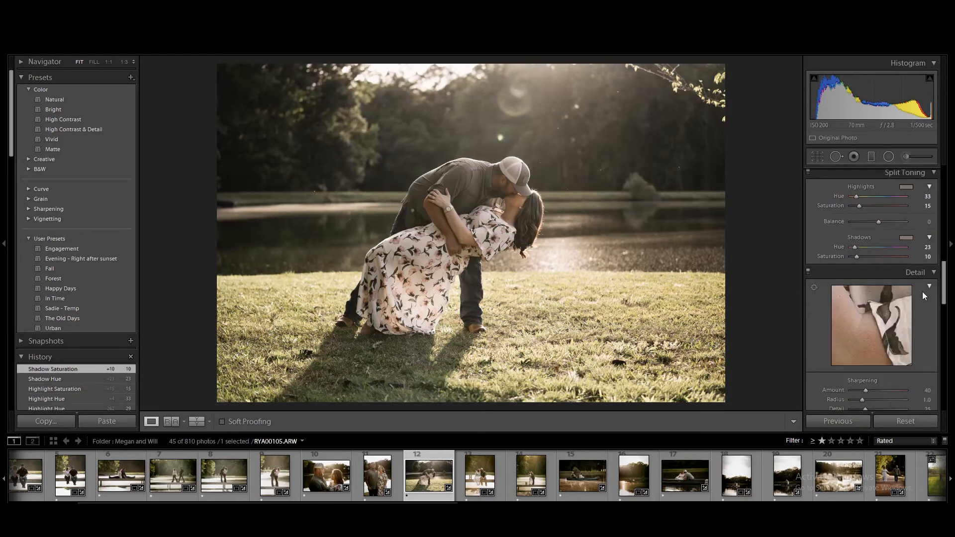
{"action": "scroll", "coordinate": [922, 295], "scroll_direction": "down", "scroll_amount": 2}
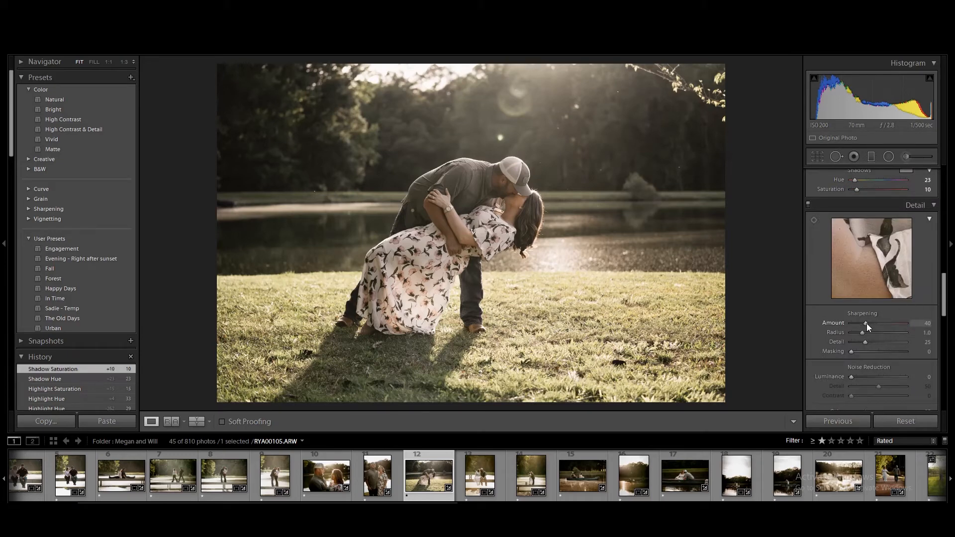
{"action": "left_click_drag", "start_coordinate": [867, 323], "coordinate": [840, 326]}
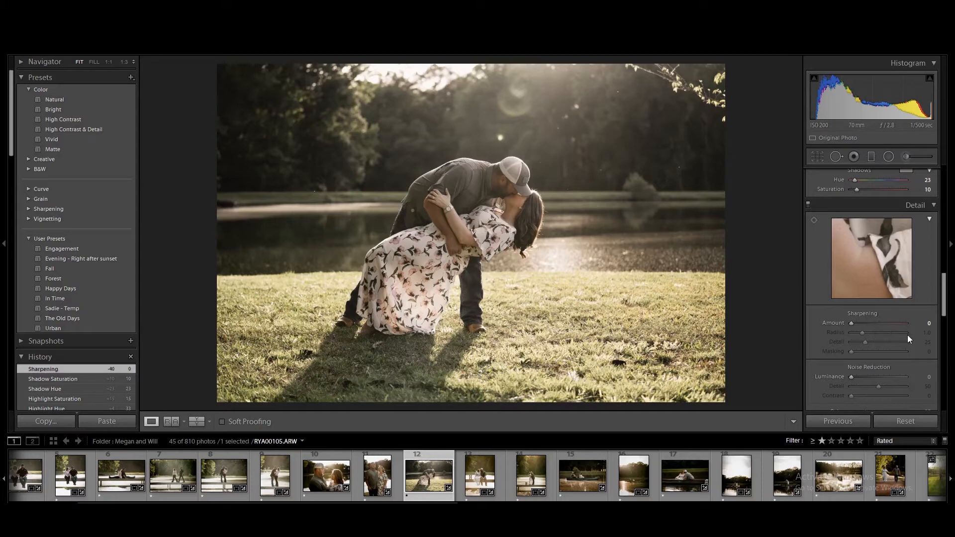
Enable lens profile corrections for the photo, keeping the Default setup
{"action": "scroll", "coordinate": [915, 326], "scroll_direction": "down", "scroll_amount": 2}
{"action": "scroll", "coordinate": [921, 318], "scroll_direction": "down", "scroll_amount": 3}
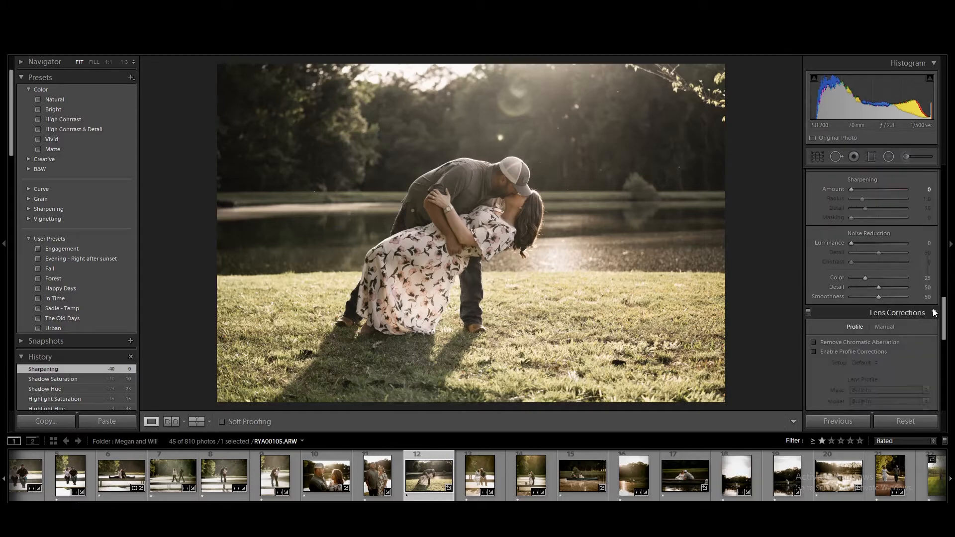
{"action": "scroll", "coordinate": [929, 329], "scroll_direction": "down", "scroll_amount": 3}
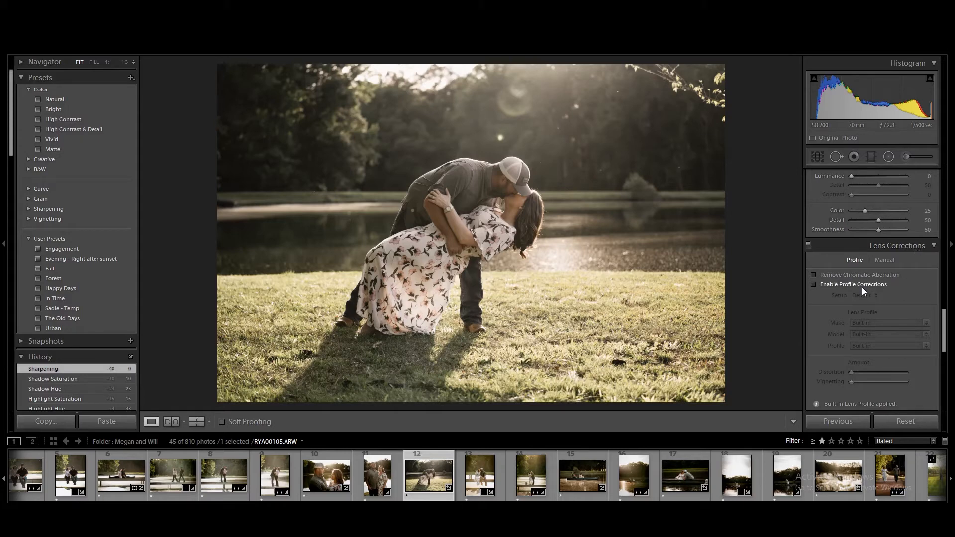
{"action": "left_click", "coordinate": [813, 285]}
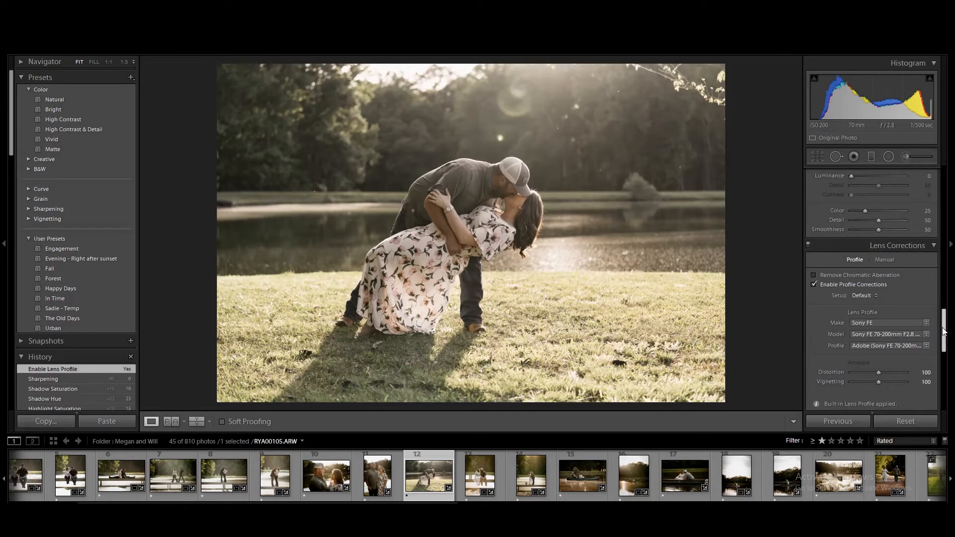
Try a post-crop vignette with an amount of -45, and reset the amount to 0
{"action": "left_click_drag", "start_coordinate": [944, 332], "coordinate": [943, 367]}
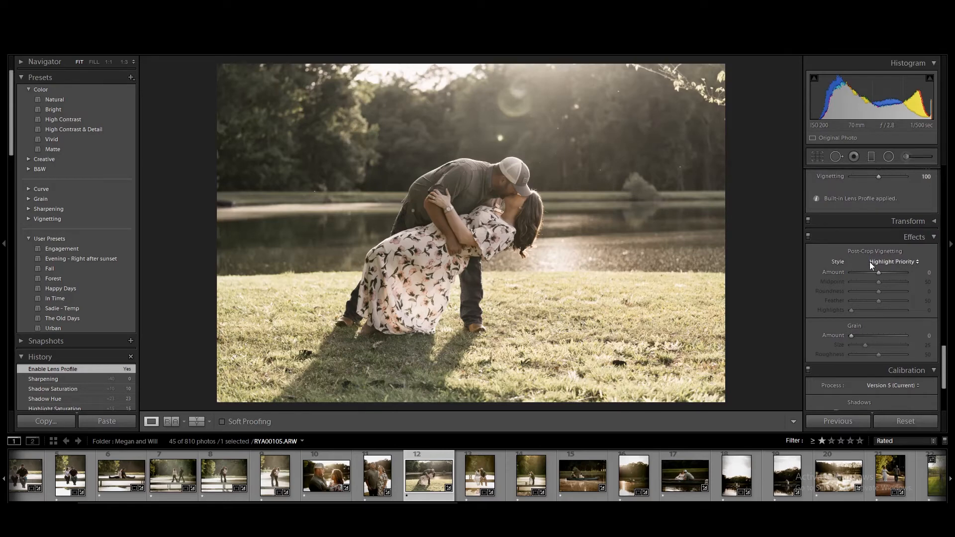
{"action": "left_click_drag", "start_coordinate": [876, 273], "coordinate": [864, 271]}
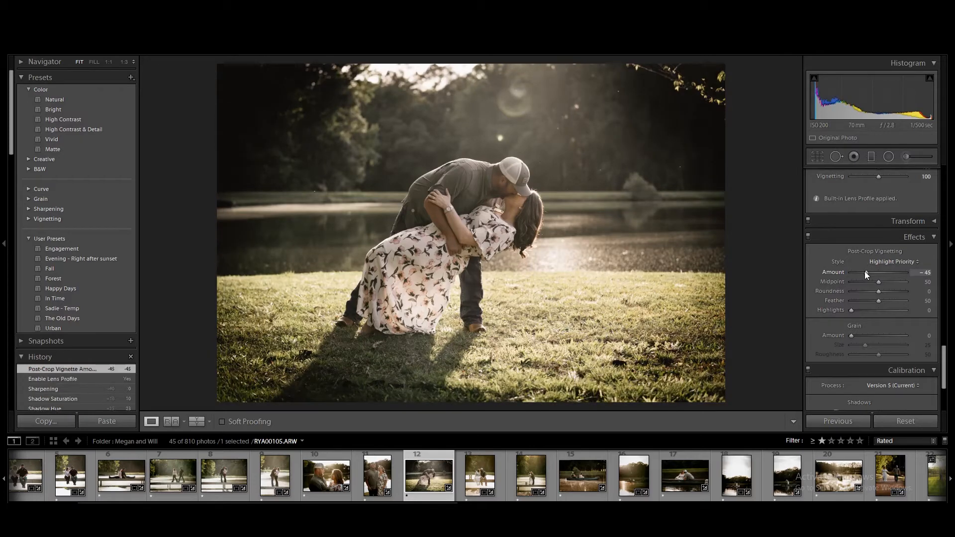
{"action": "double_click", "coordinate": [833, 272]}
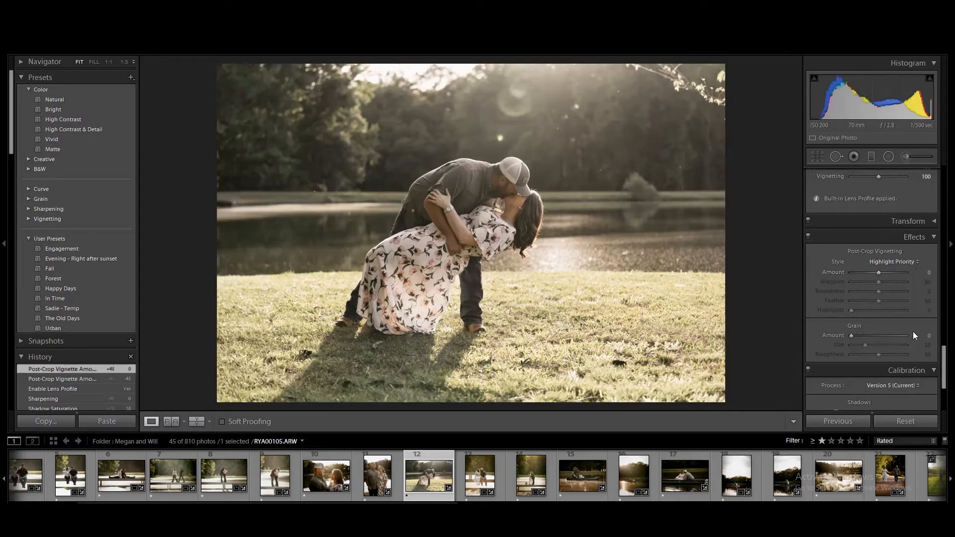
Try a grain amount of 28, examine it at 1:1 on the couple's faces, and reset the amount to 0
{"action": "left_click_drag", "start_coordinate": [943, 362], "coordinate": [943, 371]}
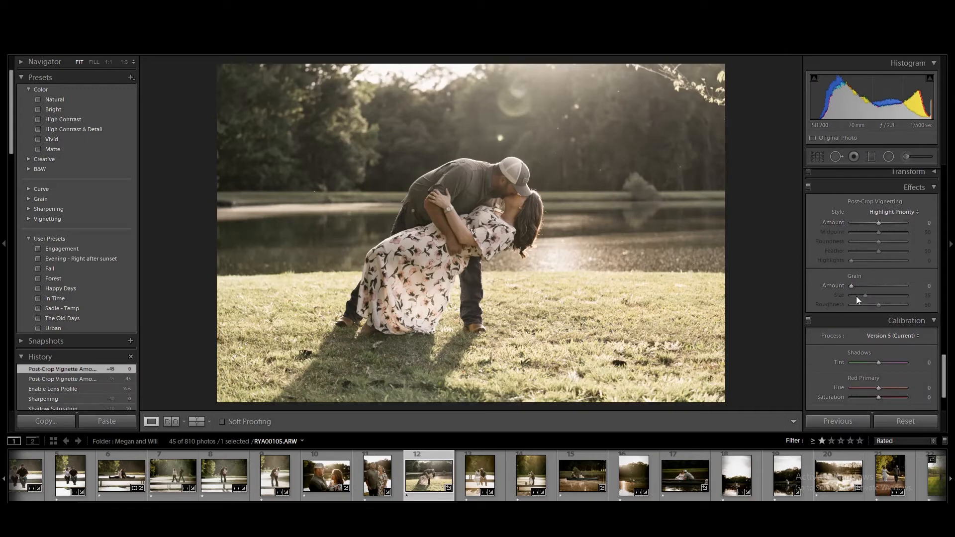
{"action": "left_click", "coordinate": [522, 194]}
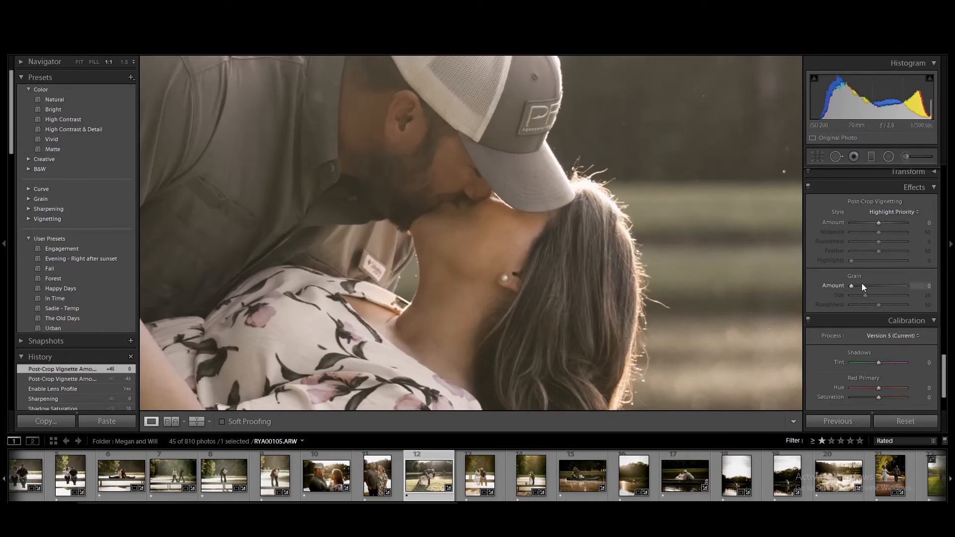
{"action": "left_click_drag", "start_coordinate": [851, 285], "coordinate": [865, 288]}
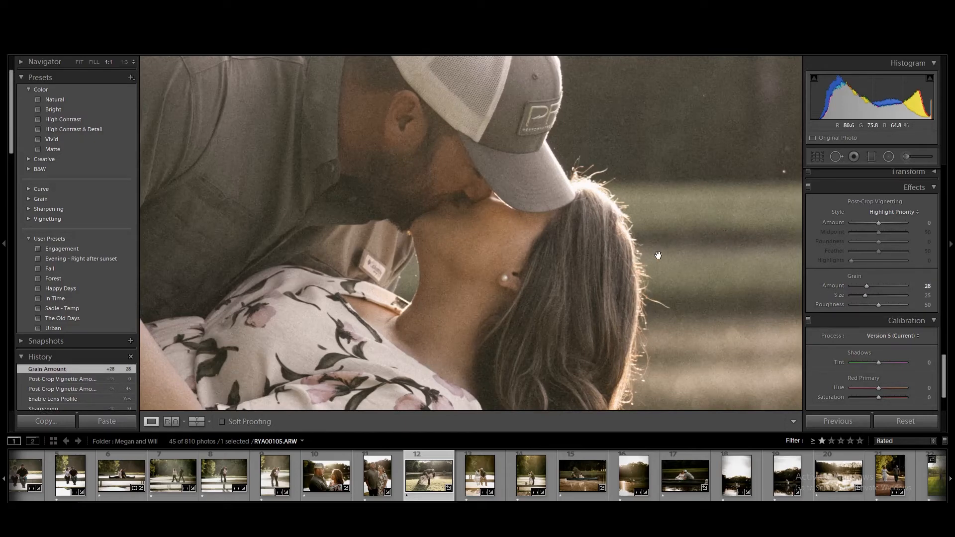
{"action": "left_click", "coordinate": [635, 222]}
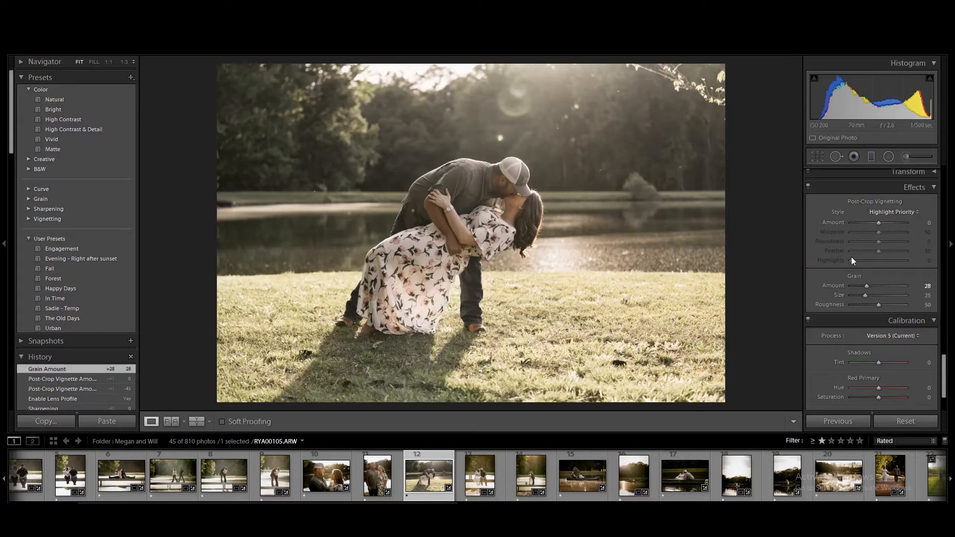
{"action": "double_click", "coordinate": [835, 286]}
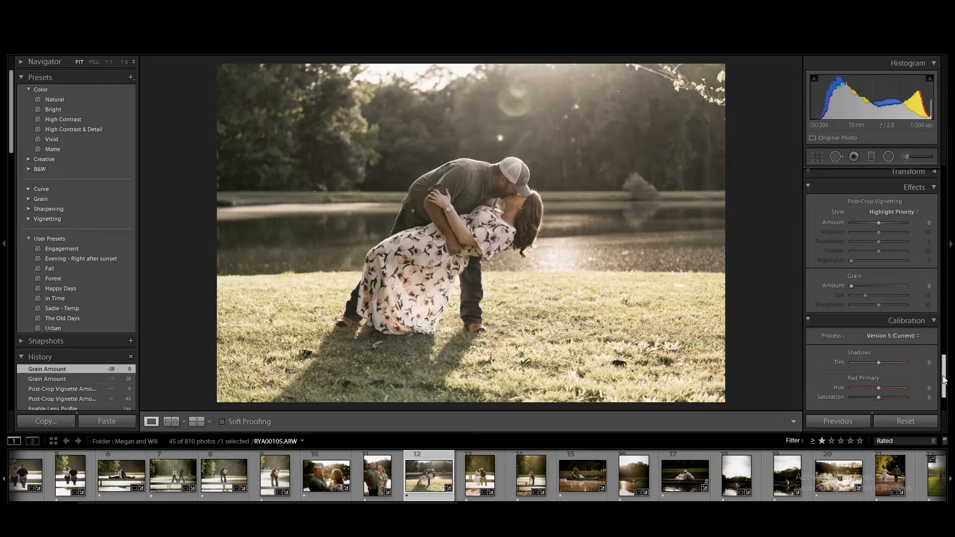
Reset all photo settings, try calibration with blue primary hue -100 and green primary hue 100, and return both hues to 0
{"action": "scroll", "coordinate": [943, 382], "scroll_direction": "down", "scroll_amount": 1}
{"action": "scroll", "coordinate": [944, 382], "scroll_direction": "down", "scroll_amount": 3}
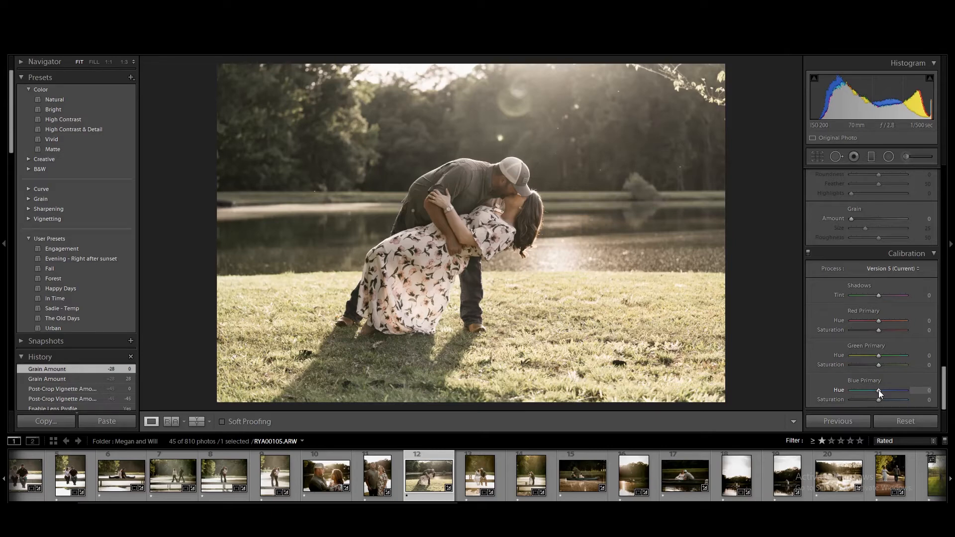
{"action": "left_click", "coordinate": [903, 420]}
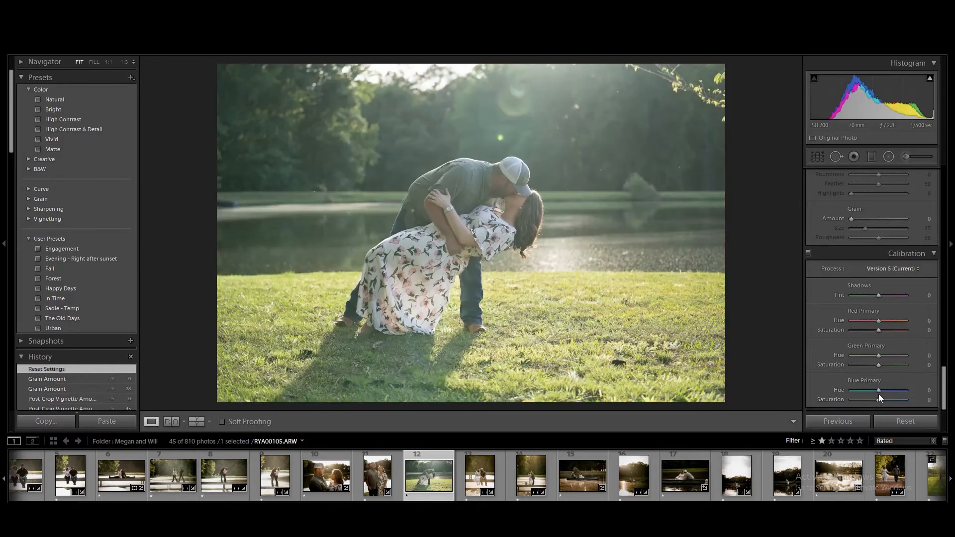
{"action": "left_click_drag", "start_coordinate": [878, 390], "coordinate": [849, 388]}
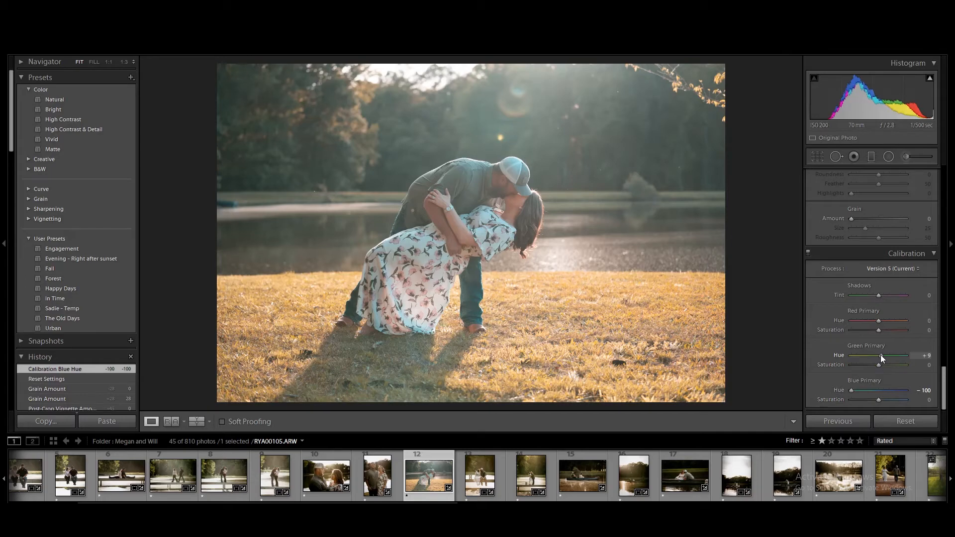
{"action": "left_click_drag", "start_coordinate": [881, 354], "coordinate": [927, 356]}
{"action": "double_click", "coordinate": [841, 390]}
{"action": "double_click", "coordinate": [841, 356]}
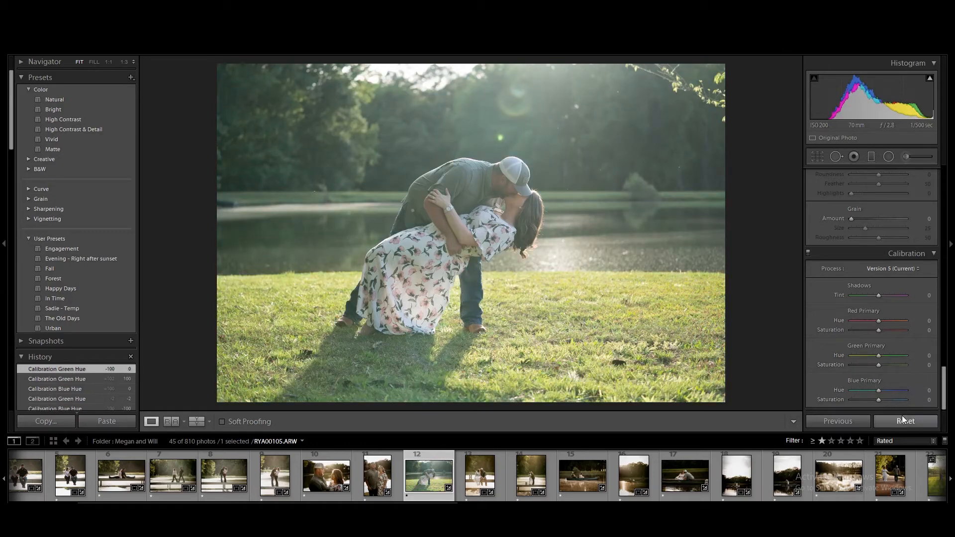
Undo the calibration hue trials and the settings reset to restore the edited photo
{"action": "key", "text": "ctrl+z"}
{"action": "key", "text": "ctrl+z"}
{"action": "key", "text": "ctrl+z"}
{"action": "key", "text": "ctrl+z"}
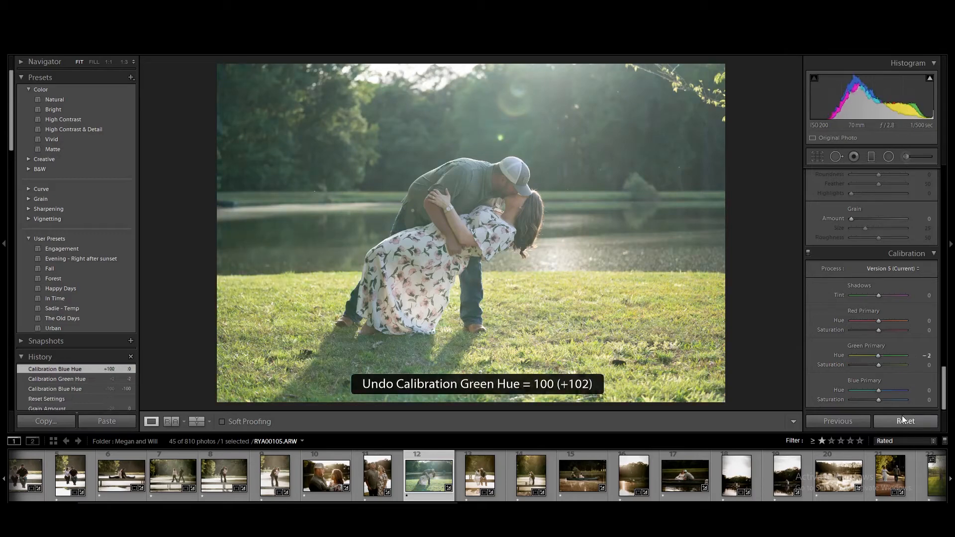
{"action": "key", "text": "ctrl+z"}
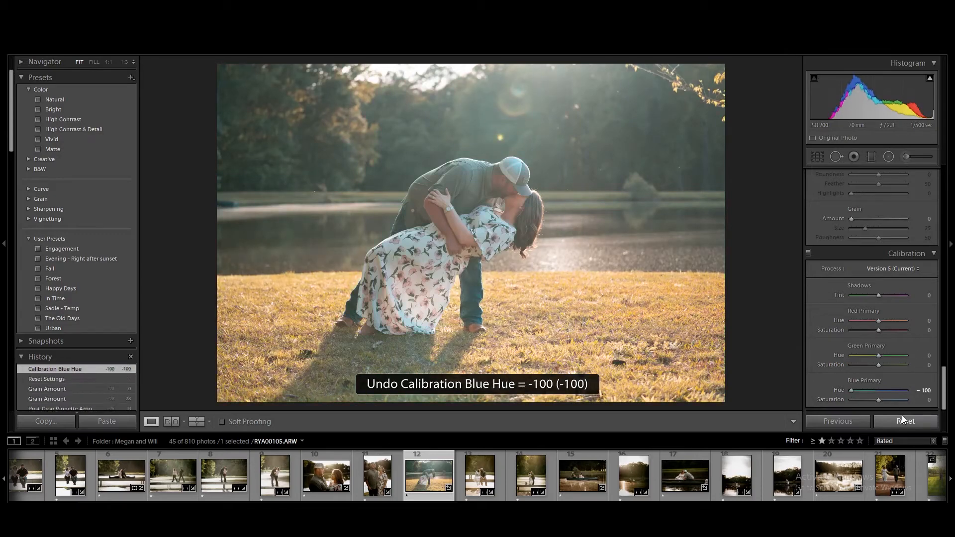
{"action": "key", "text": "ctrl+z"}
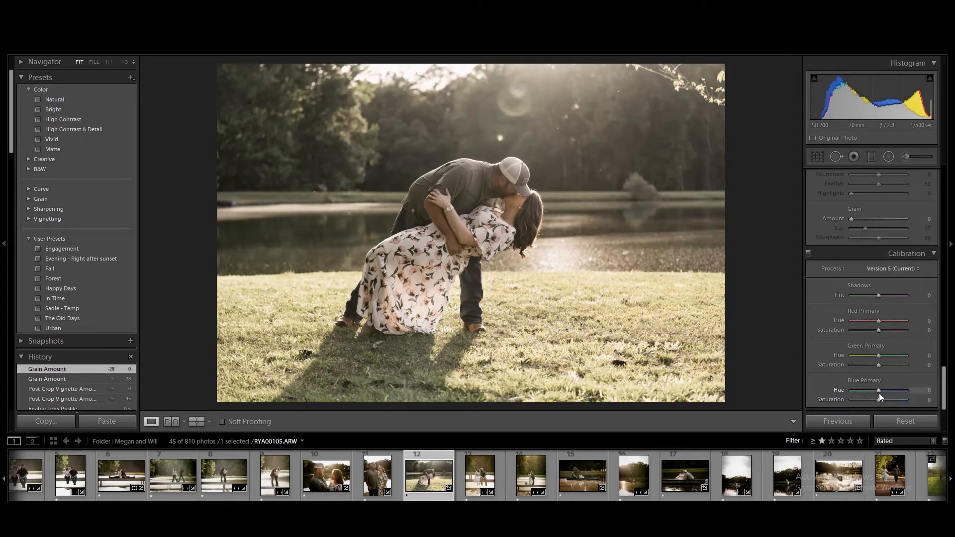
Set the calibration blue primary hue to -25, try it at -100, and undo that last change
{"action": "left_click_drag", "start_coordinate": [875, 390], "coordinate": [874, 390]}
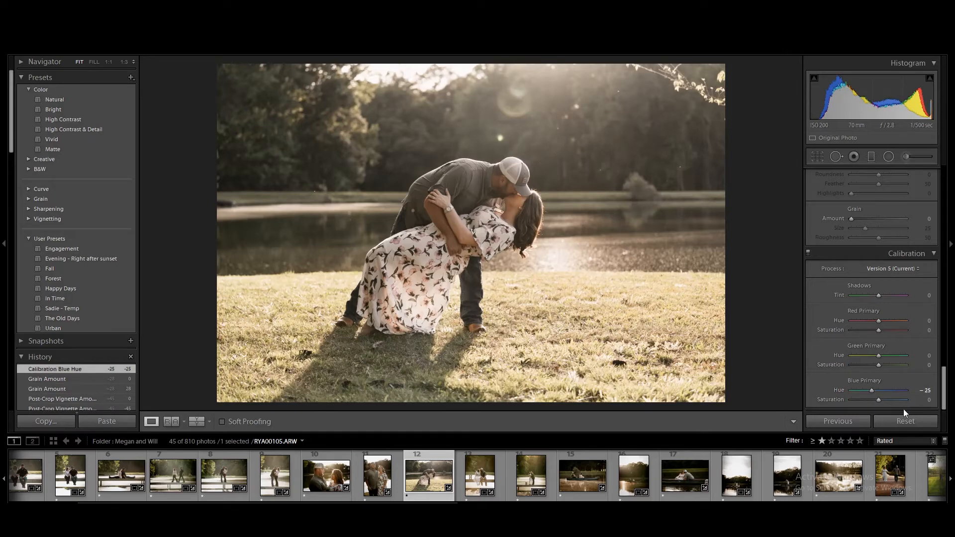
{"action": "left_click_drag", "start_coordinate": [871, 390], "coordinate": [832, 395]}
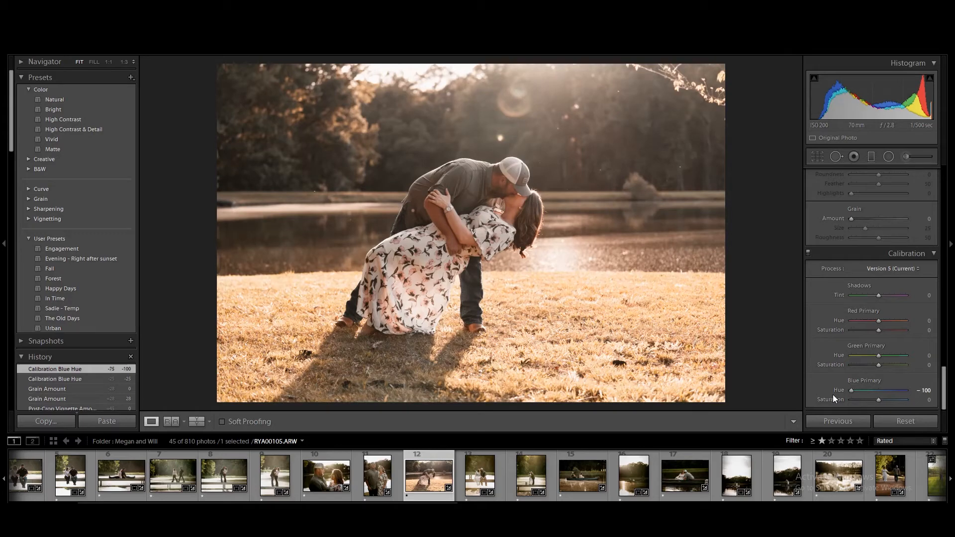
{"action": "key", "text": "ctrl+z"}
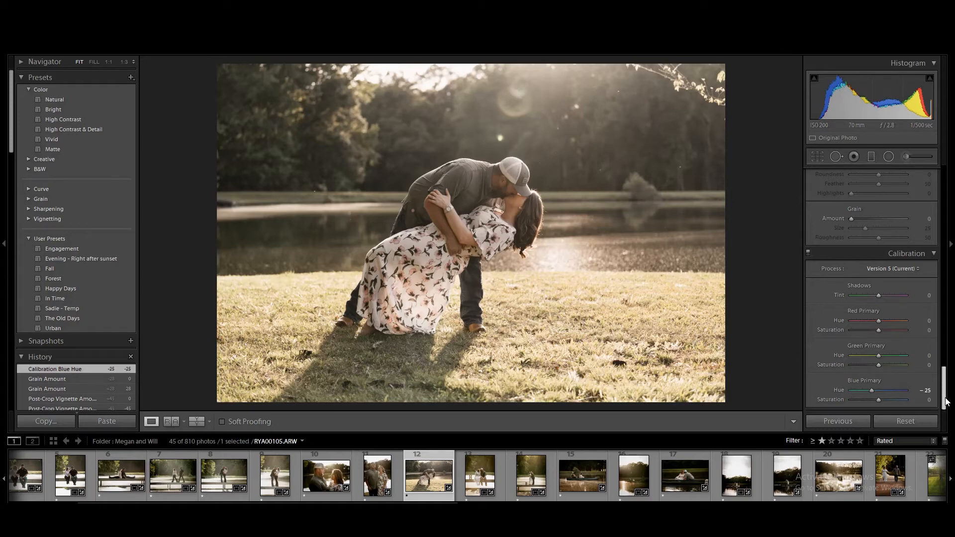
Try a graduated filter over the photo's right side with exposure -3.72, contrast 43, highlights -50 and shadows -31, and undo it
{"action": "left_click_drag", "start_coordinate": [946, 401], "coordinate": [940, 172]}
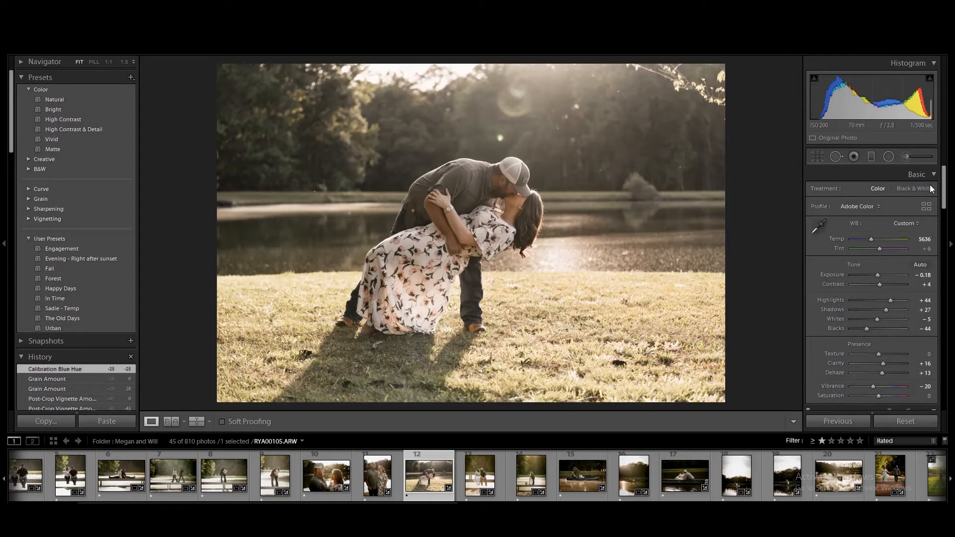
{"action": "left_click", "coordinate": [872, 155]}
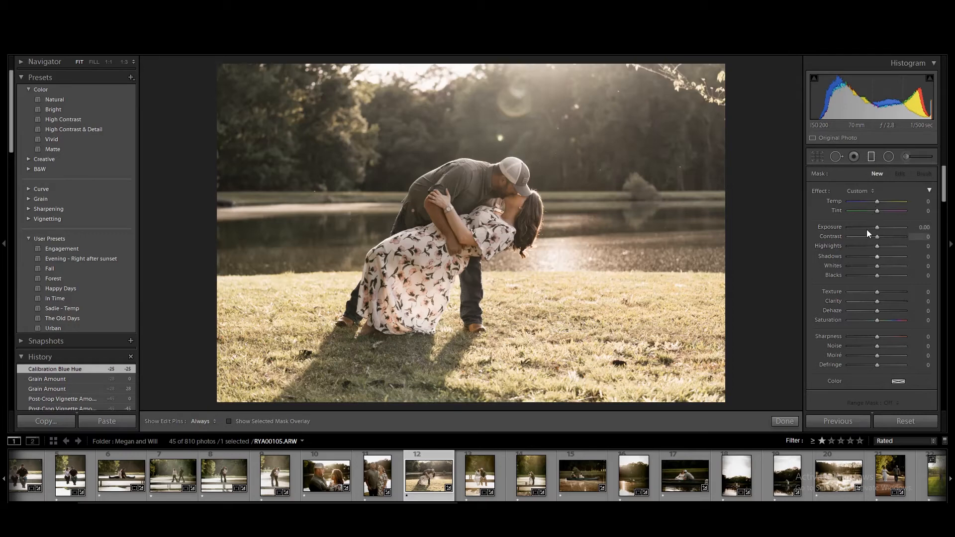
{"action": "left_click_drag", "start_coordinate": [876, 228], "coordinate": [867, 256]}
{"action": "left_click_drag", "start_coordinate": [736, 175], "coordinate": [419, 197]}
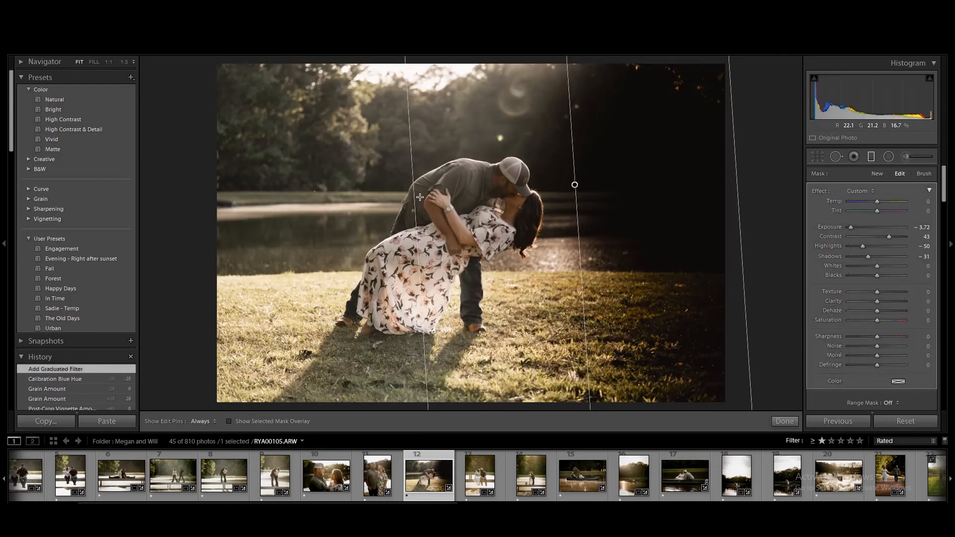
{"action": "key", "text": "ctrl+z"}
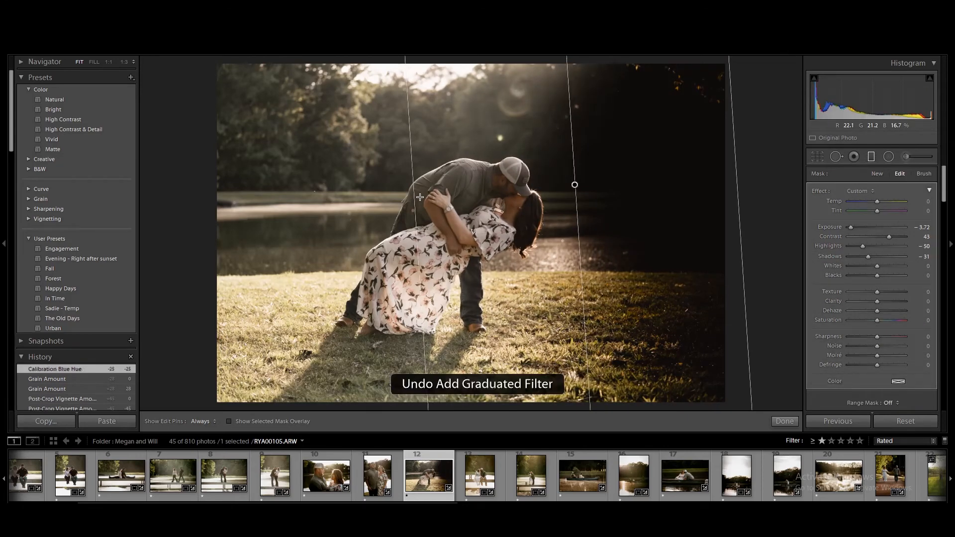
Clear the previous filter values and add graduated filters with exposure -1.10 inward from the photo's right, left and bottom edges
{"action": "double_click", "coordinate": [832, 246]}
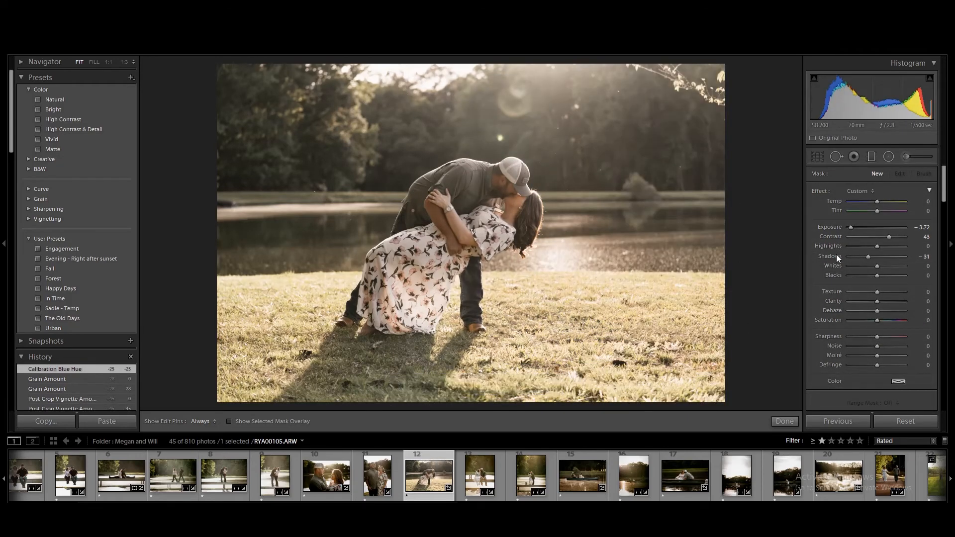
{"action": "double_click", "coordinate": [838, 228]}
{"action": "left_click_drag", "start_coordinate": [878, 228], "coordinate": [874, 228]}
{"action": "left_click_drag", "start_coordinate": [744, 158], "coordinate": [512, 161]}
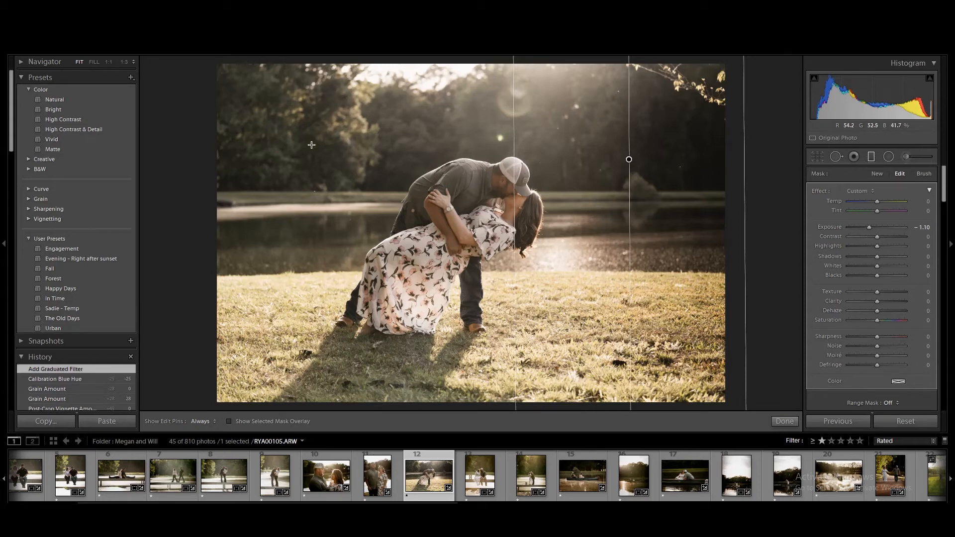
{"action": "left_click_drag", "start_coordinate": [180, 188], "coordinate": [378, 205]}
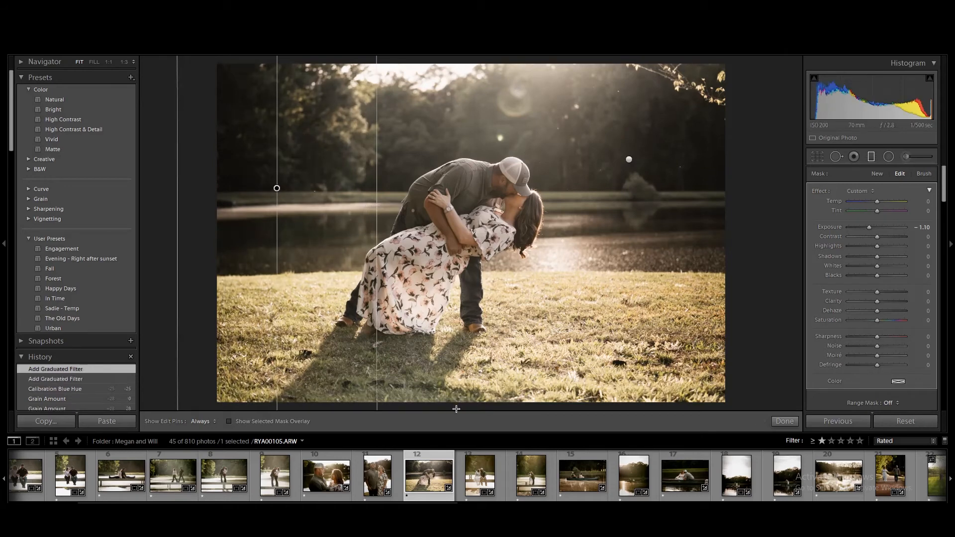
{"action": "left_click_drag", "start_coordinate": [454, 405], "coordinate": [471, 291]}
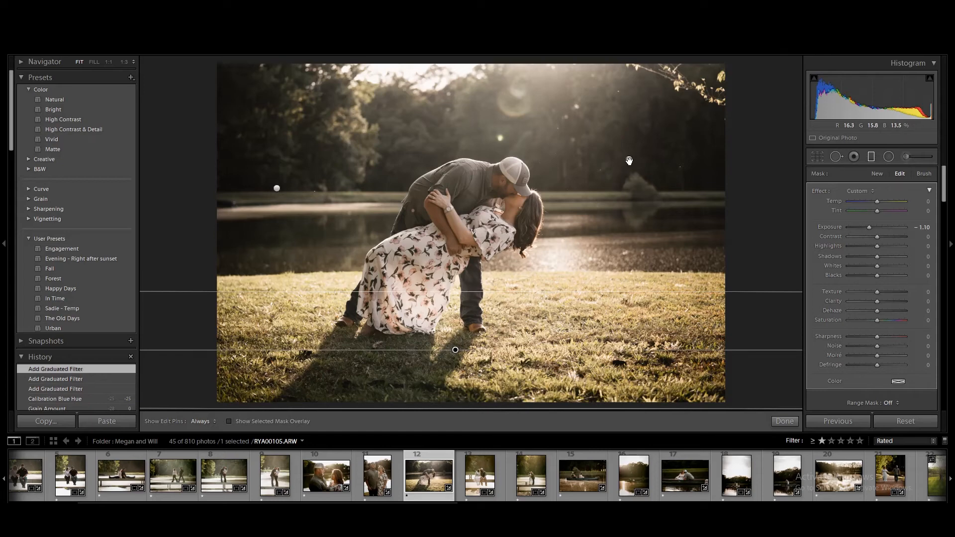
Select the graduated filter on the photo's right side, set its exposure to -1.10, and finish editing the filters
{"action": "left_click", "coordinate": [628, 160]}
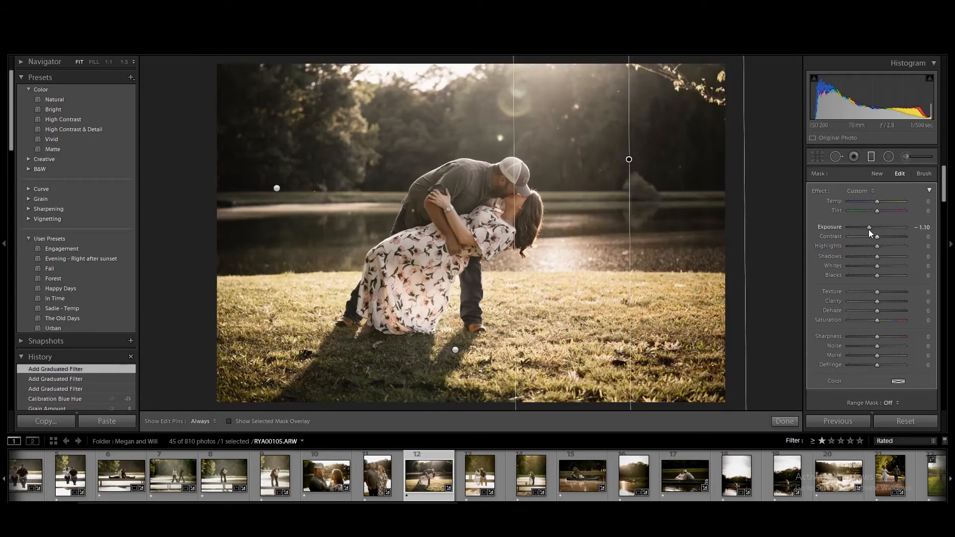
{"action": "mouse_move", "coordinate": [869, 228]}
{"action": "left_mouse_down"}
{"action": "mouse_move", "coordinate": [843, 227]}
{"action": "mouse_move", "coordinate": [914, 233]}
{"action": "mouse_move", "coordinate": [869, 229]}
{"action": "left_mouse_up"}
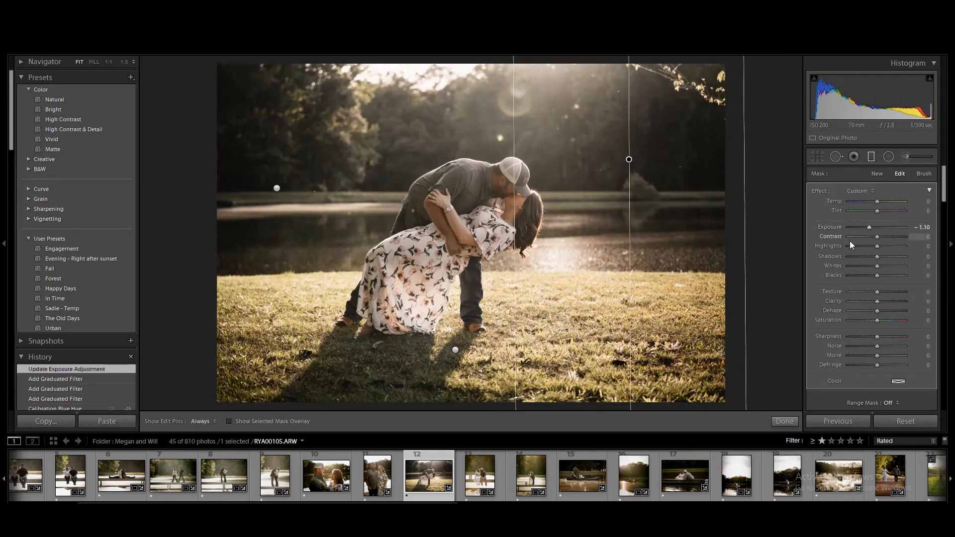
{"action": "left_click", "coordinate": [784, 421]}
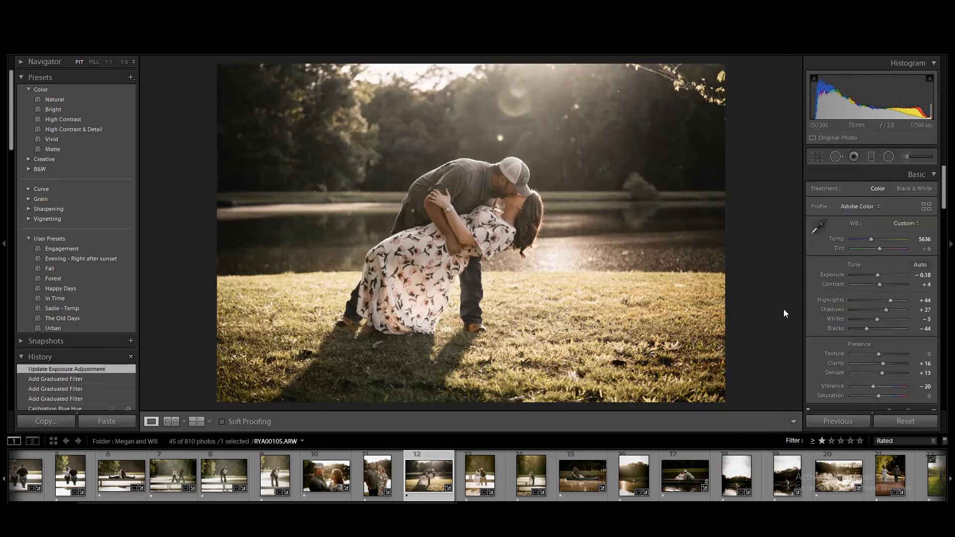
Compare the edited photo with its original version
{"action": "key", "text": "backslash"}
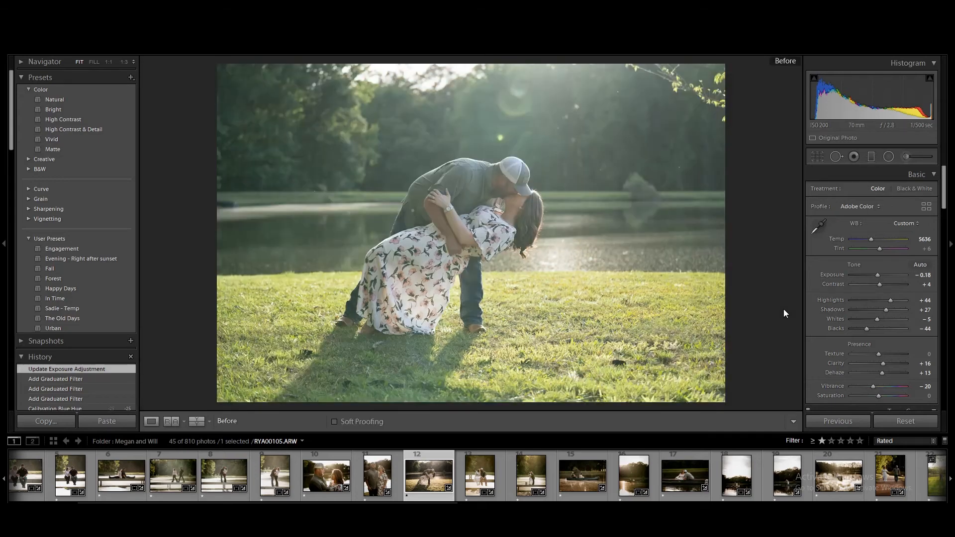
{"action": "key", "text": "backslash"}
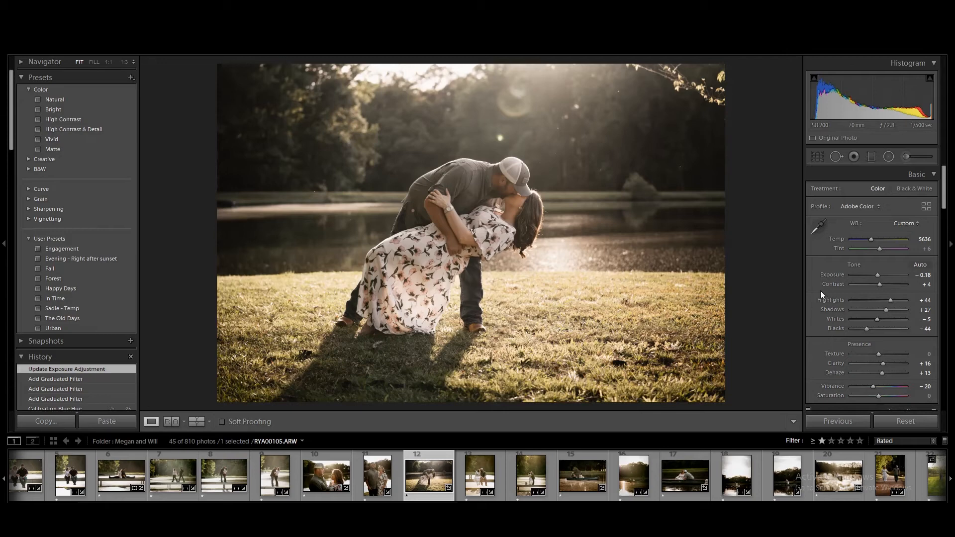
Start an Adjustment Brush with size 7.0, clear its previous exposure value, and set the exposure to 0.67
{"action": "left_click", "coordinate": [908, 157]}
{"action": "left_click", "coordinate": [908, 157]}
{"action": "left_click", "coordinate": [906, 156]}
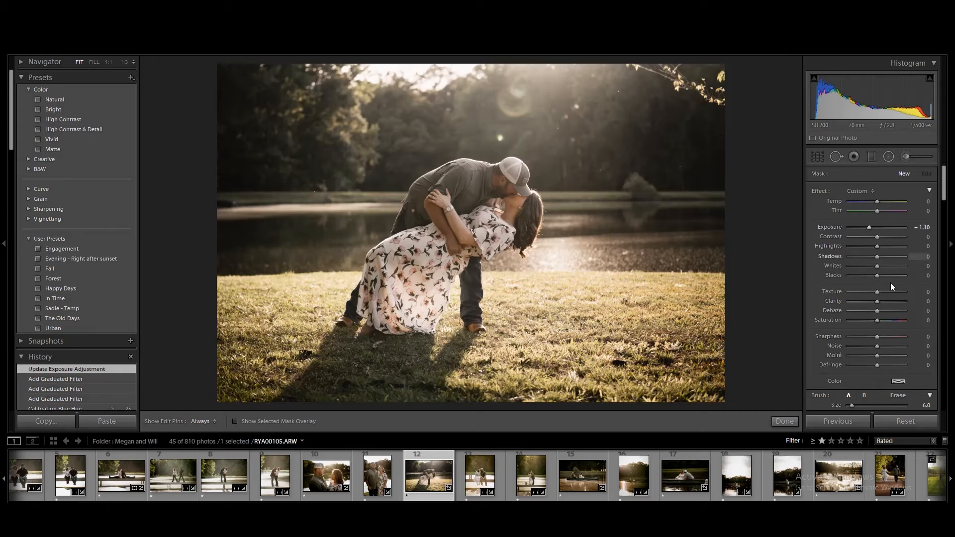
{"action": "scroll", "coordinate": [891, 282], "scroll_direction": "down", "scroll_amount": 3}
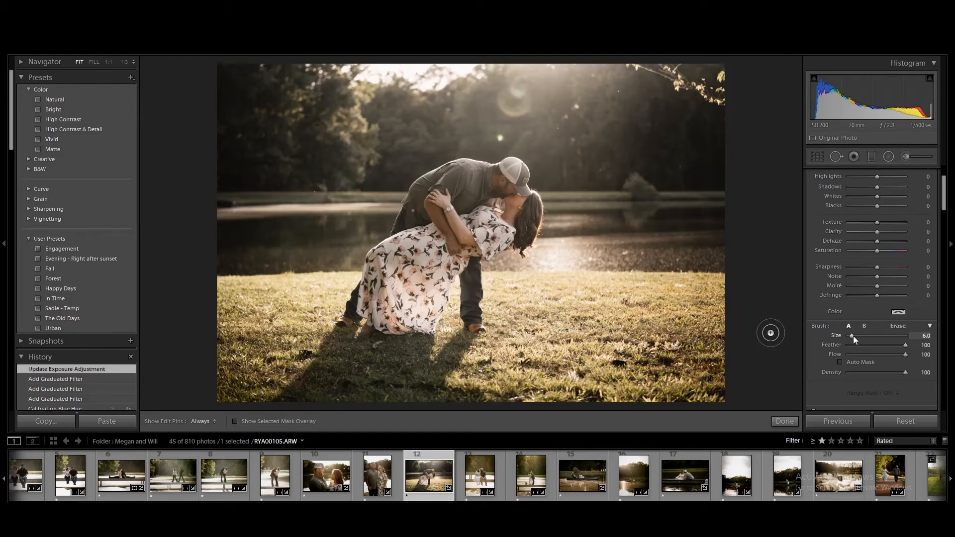
{"action": "key", "text": "bracketright"}
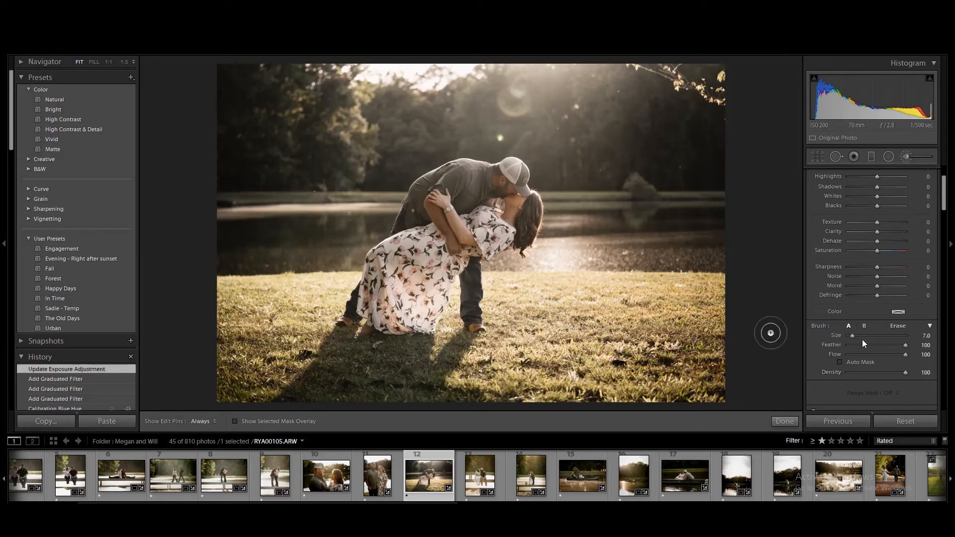
{"action": "scroll", "coordinate": [861, 339], "scroll_direction": "up", "scroll_amount": 3}
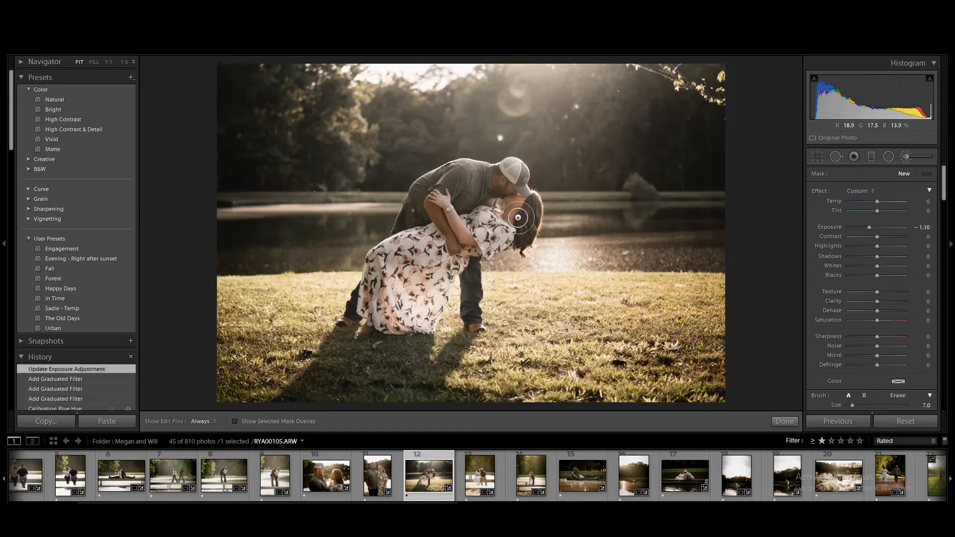
{"action": "double_click", "coordinate": [837, 227]}
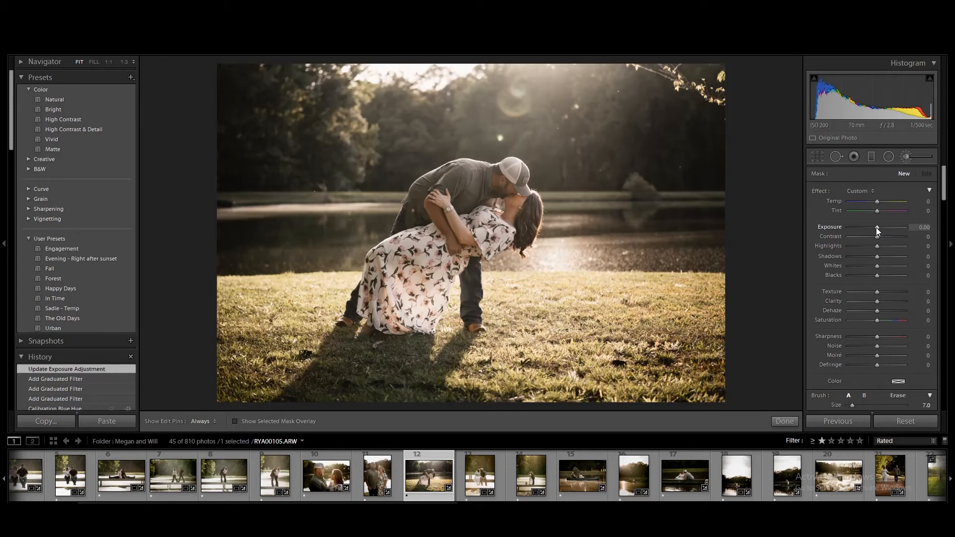
{"action": "left_click_drag", "start_coordinate": [876, 228], "coordinate": [877, 228]}
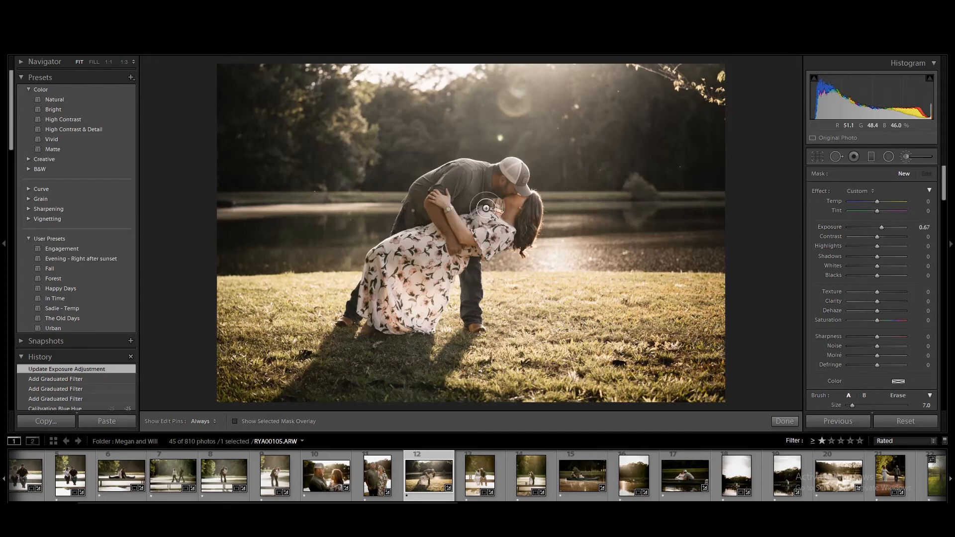
Brush over the couple's faces, the man's upper body and the woman's dress, showing the selected mask overlay
{"action": "key", "text": "h"}
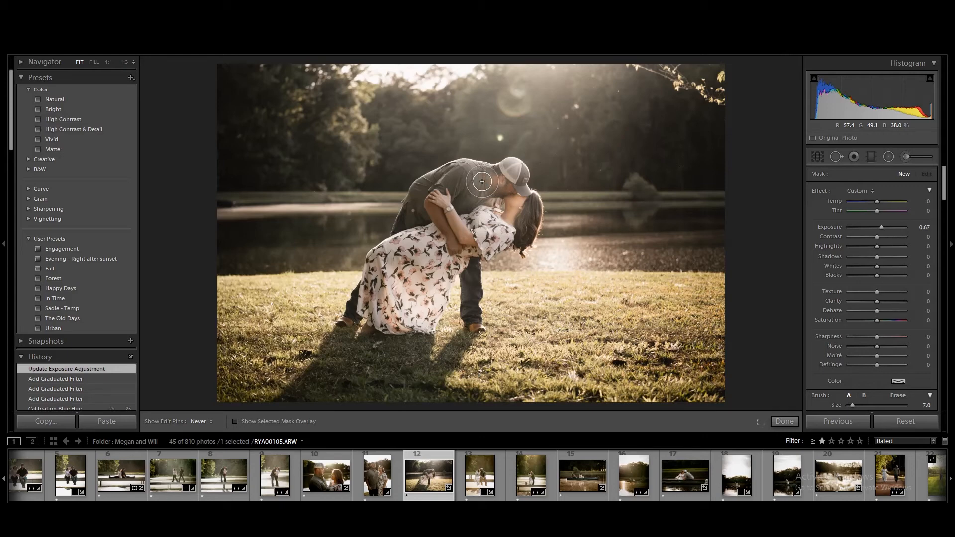
{"action": "left_click_drag", "start_coordinate": [476, 185], "coordinate": [477, 205]}
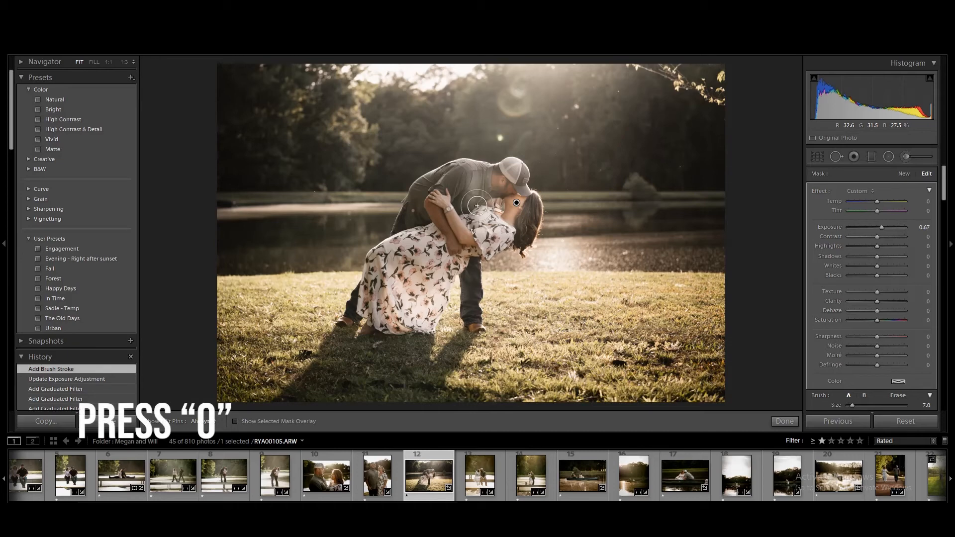
{"action": "key", "text": "o"}
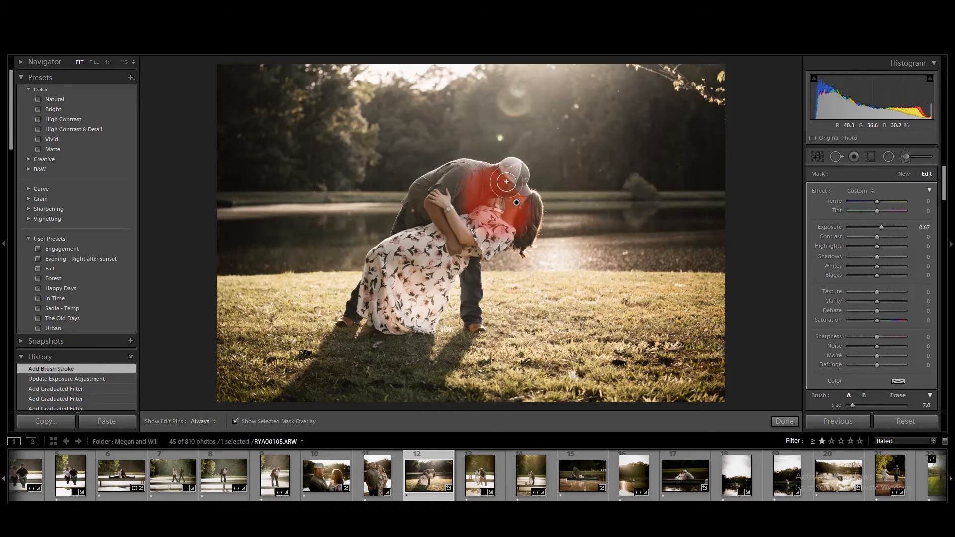
{"action": "key", "text": "h"}
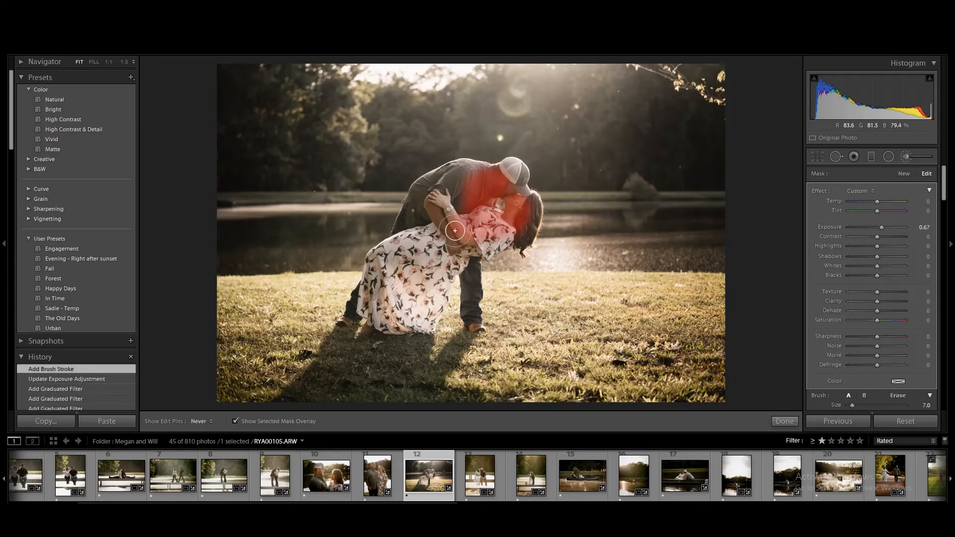
{"action": "mouse_move", "coordinate": [454, 230]}
{"action": "left_mouse_down"}
{"action": "mouse_move", "coordinate": [428, 261]}
{"action": "mouse_move", "coordinate": [455, 249]}
{"action": "mouse_move", "coordinate": [440, 271]}
{"action": "mouse_move", "coordinate": [421, 276]}
{"action": "mouse_move", "coordinate": [411, 236]}
{"action": "mouse_move", "coordinate": [431, 194]}
{"action": "mouse_move", "coordinate": [470, 172]}
{"action": "mouse_move", "coordinate": [450, 224]}
{"action": "mouse_move", "coordinate": [492, 198]}
{"action": "mouse_move", "coordinate": [512, 171]}
{"action": "mouse_move", "coordinate": [517, 207]}
{"action": "mouse_move", "coordinate": [495, 239]}
{"action": "mouse_move", "coordinate": [436, 277]}
{"action": "mouse_move", "coordinate": [420, 321]}
{"action": "mouse_move", "coordinate": [412, 271]}
{"action": "mouse_move", "coordinate": [393, 248]}
{"action": "mouse_move", "coordinate": [379, 259]}
{"action": "mouse_move", "coordinate": [368, 308]}
{"action": "mouse_move", "coordinate": [390, 278]}
{"action": "mouse_move", "coordinate": [398, 302]}
{"action": "mouse_move", "coordinate": [388, 326]}
{"action": "mouse_move", "coordinate": [386, 310]}
{"action": "left_mouse_up"}
{"action": "key", "text": "h"}
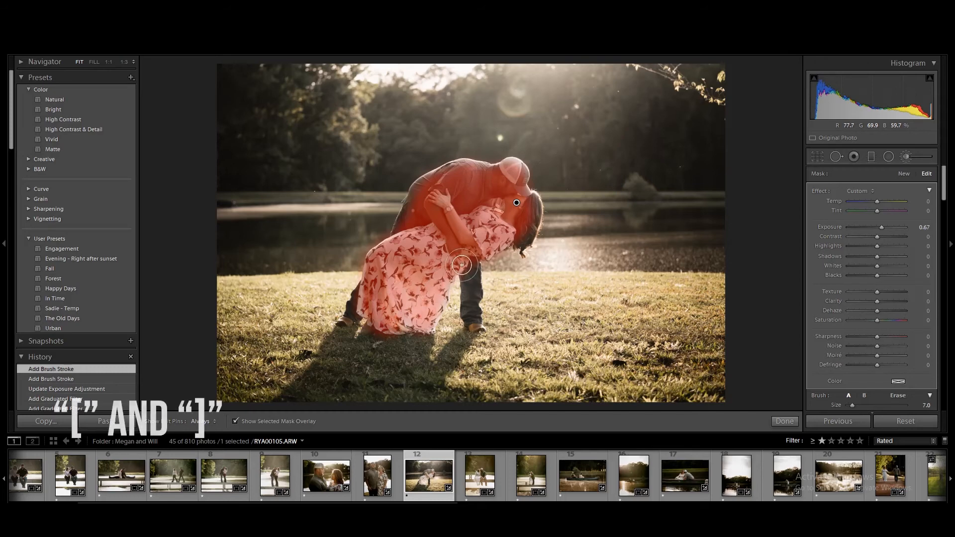
Try smaller and larger brush sizes, then paint both of the man's legs into the mask at size 4.0
{"action": "key", "text": "bracketleft"}
{"action": "key", "text": "bracketleft"}
{"action": "key", "text": "bracketleft"}
{"action": "key", "text": "bracketleft"}
{"action": "key", "text": "bracketleft"}
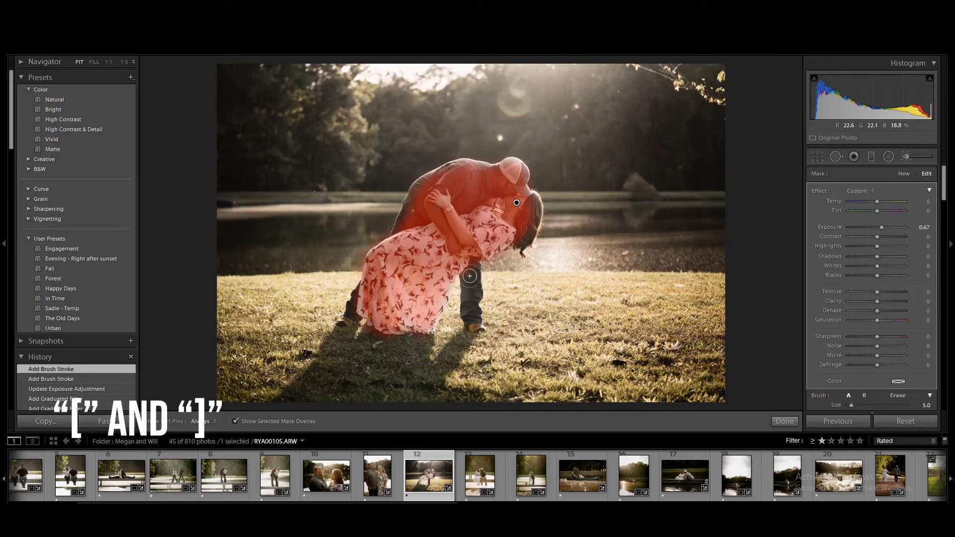
{"action": "key", "text": "bracketright"}
{"action": "key", "text": "bracketright"}
{"action": "key", "text": "bracketright"}
{"action": "key", "text": "bracketright"}
{"action": "key", "text": "bracketright"}
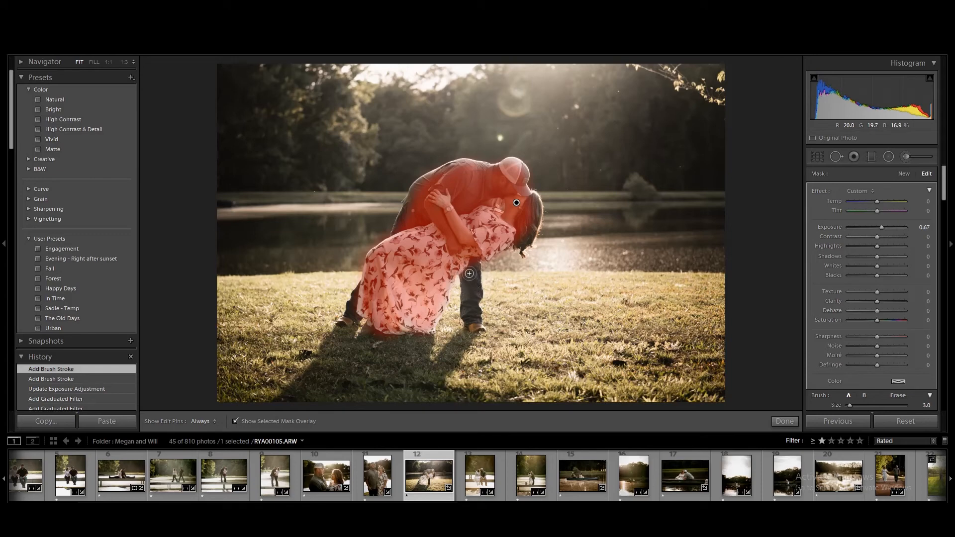
{"action": "key", "text": "bracketleft"}
{"action": "key", "text": "bracketleft"}
{"action": "key", "text": "bracketleft"}
{"action": "key", "text": "h"}
{"action": "mouse_move", "coordinate": [470, 285]}
{"action": "left_mouse_down"}
{"action": "mouse_move", "coordinate": [475, 326]}
{"action": "mouse_move", "coordinate": [471, 261]}
{"action": "mouse_move", "coordinate": [453, 238]}
{"action": "left_mouse_up"}
{"action": "key", "text": "h"}
{"action": "key", "text": "h"}
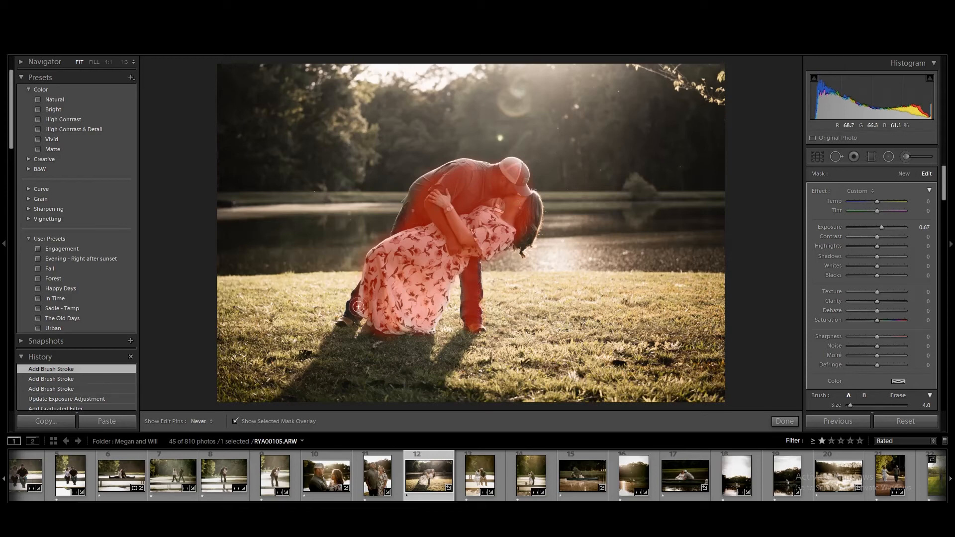
{"action": "left_click_drag", "start_coordinate": [349, 318], "coordinate": [362, 299]}
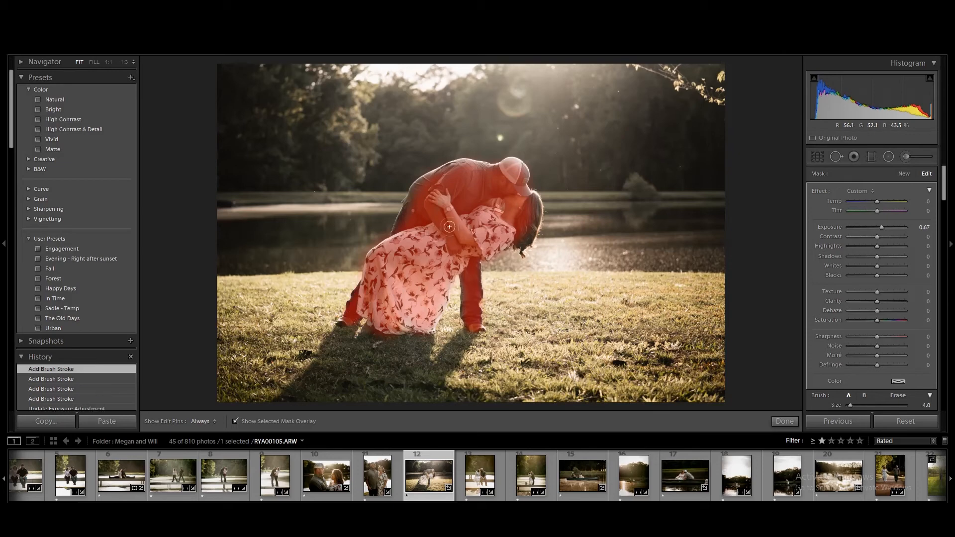
Paint the woman's hair and the man's back and shoulder into the mask with brush size 5.0
{"action": "key", "text": "h"}
{"action": "left_click_drag", "start_coordinate": [528, 204], "coordinate": [524, 242]}
{"action": "key", "text": "h"}
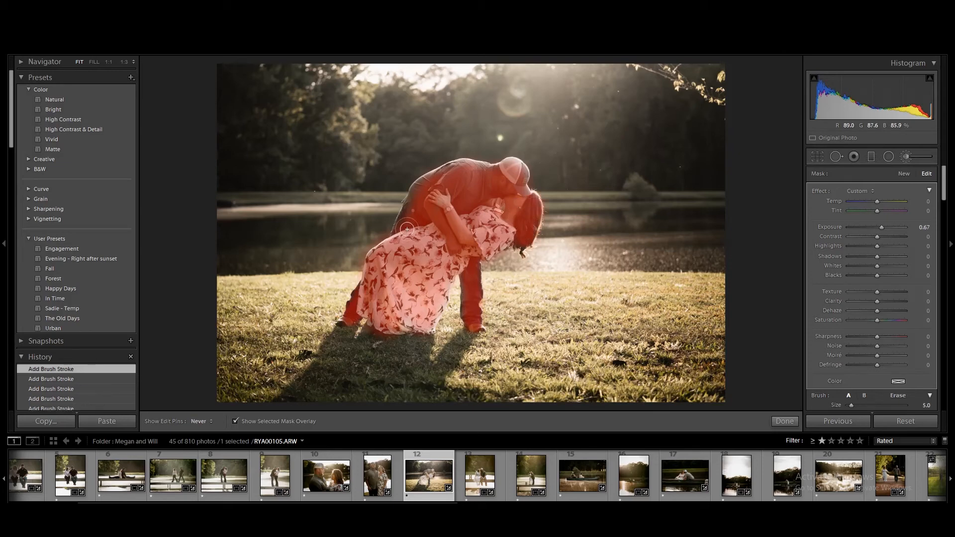
{"action": "mouse_move", "coordinate": [414, 200]}
{"action": "left_mouse_down"}
{"action": "mouse_move", "coordinate": [444, 180]}
{"action": "mouse_move", "coordinate": [454, 158]}
{"action": "mouse_move", "coordinate": [493, 173]}
{"action": "left_mouse_up"}
{"action": "key", "text": "h"}
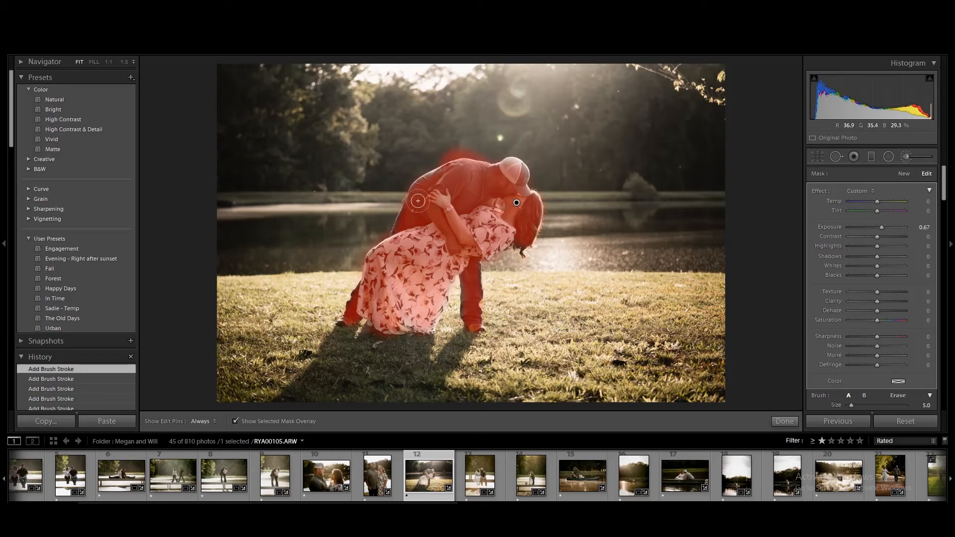
Erase the mask spill above the man's back with brush size 5.0 and hide the mask overlay
{"action": "key", "text": "alt"}
{"action": "key", "text": "alt"}
{"action": "key", "text": "alt"}
{"action": "key", "text": "bracketleft"}
{"action": "key", "text": "bracketright"}
{"action": "key", "text": "bracketright"}
{"action": "left_click_drag", "start_coordinate": [480, 151], "coordinate": [446, 159]}
{"action": "key", "text": "h"}
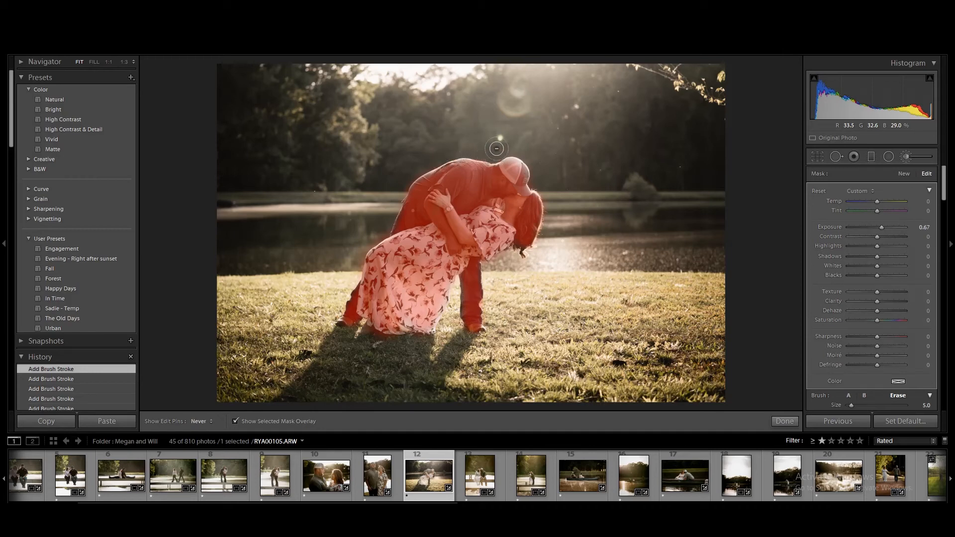
{"action": "key", "text": "h"}
{"action": "key", "text": "o"}
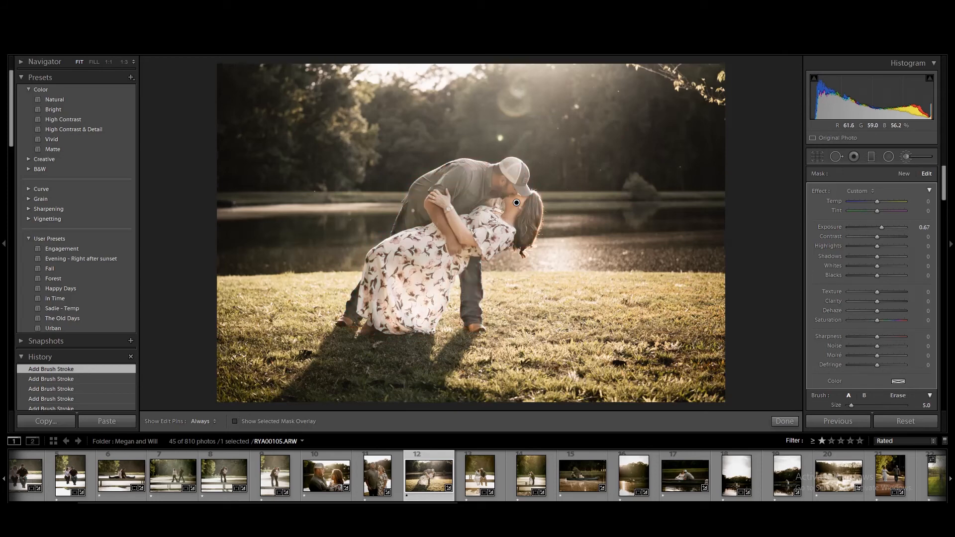
Reset the couple mask's exposure, set whites to 24, blacks to -15 and clarity to 15, and finish brushing
{"action": "double_click", "coordinate": [837, 227]}
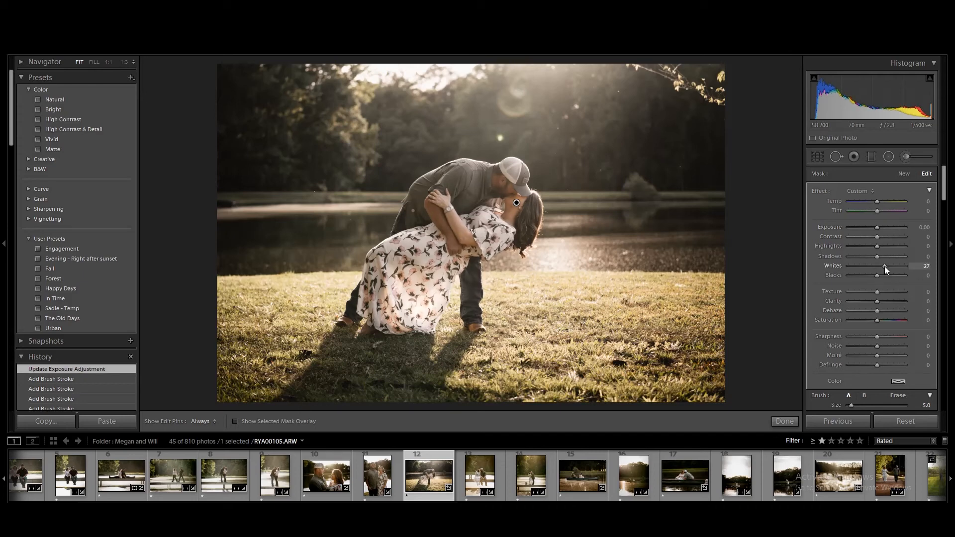
{"action": "left_click_drag", "start_coordinate": [877, 266], "coordinate": [883, 269]}
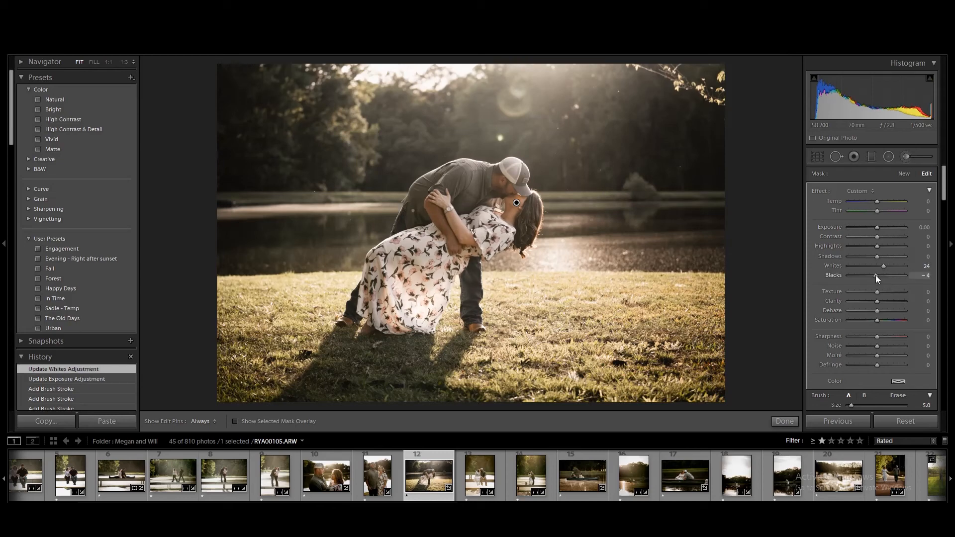
{"action": "left_click_drag", "start_coordinate": [875, 276], "coordinate": [873, 276]}
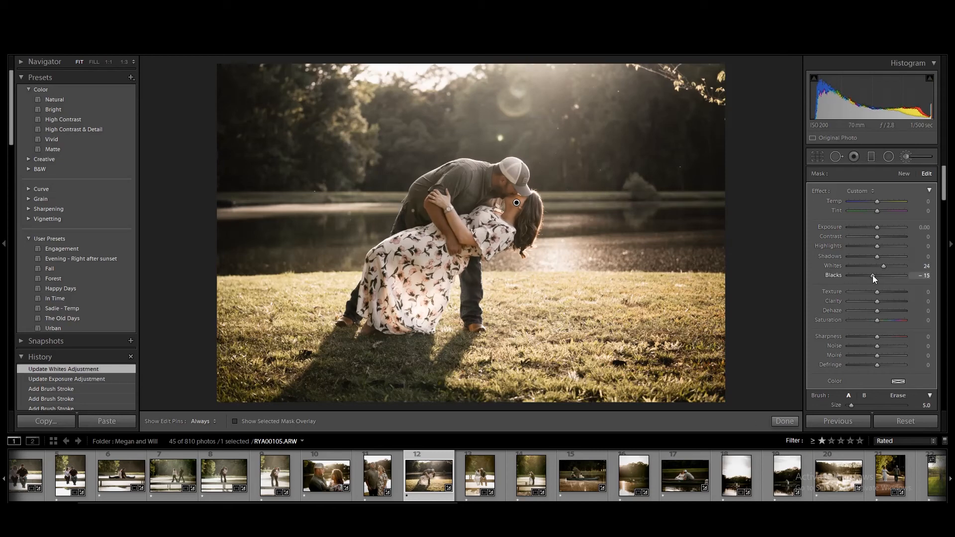
{"action": "left_click_drag", "start_coordinate": [872, 275], "coordinate": [873, 276]}
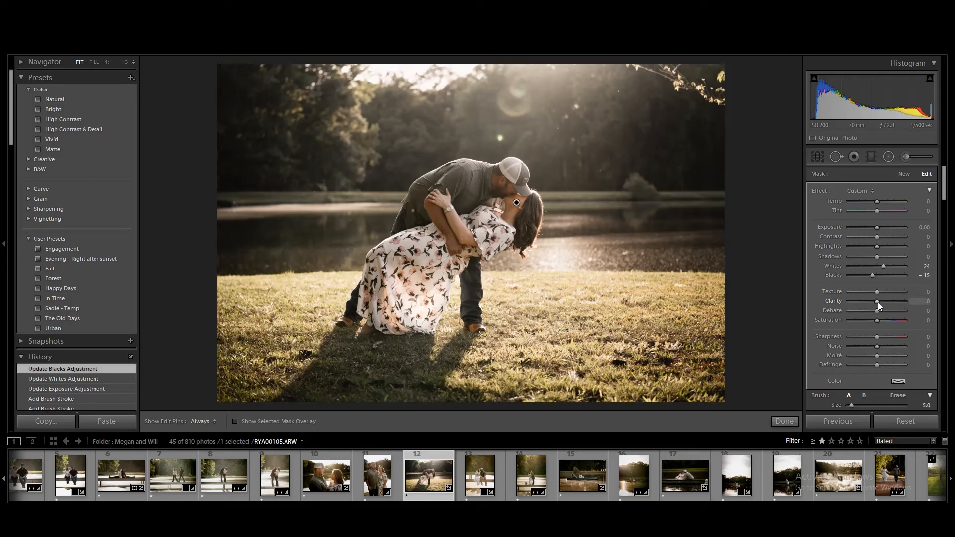
{"action": "left_click_drag", "start_coordinate": [878, 302], "coordinate": [879, 301]}
{"action": "left_click_drag", "start_coordinate": [882, 303], "coordinate": [881, 303]}
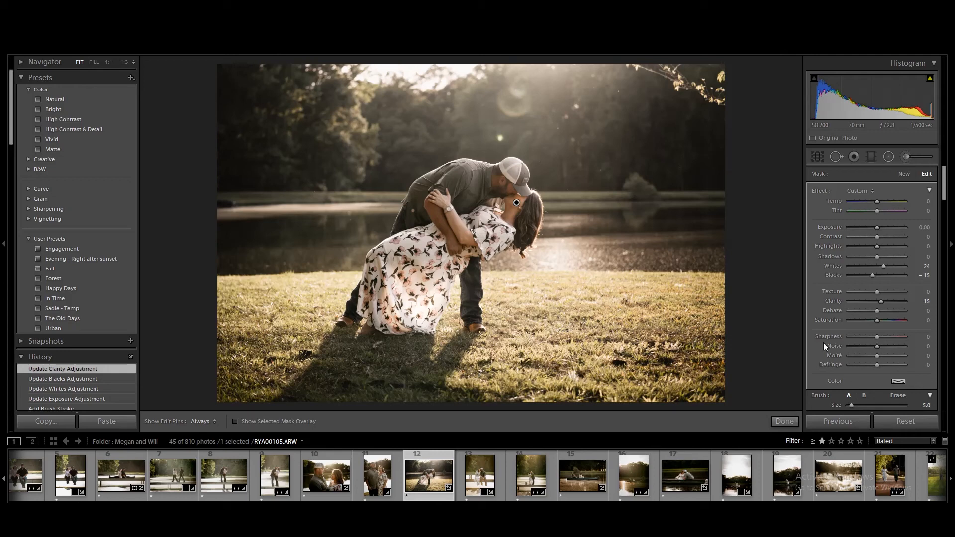
{"action": "left_click", "coordinate": [787, 422]}
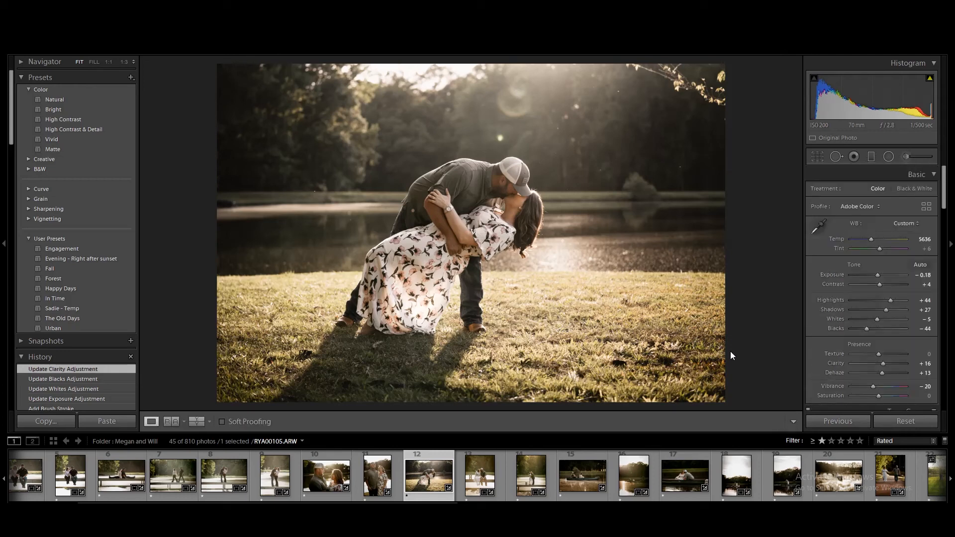
Compare the original and edited photo in the stacked, split and side-by-side before and after views
{"action": "left_click", "coordinate": [201, 422]}
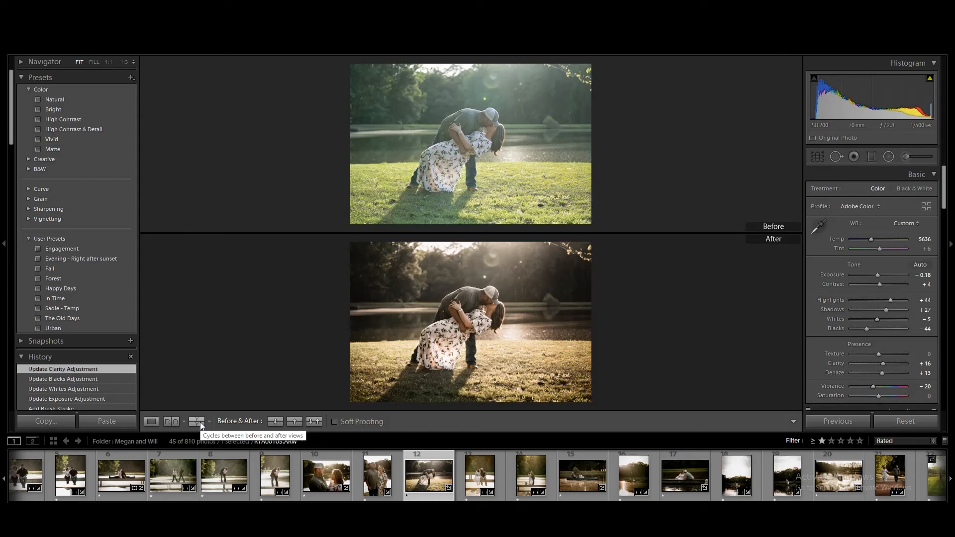
{"action": "left_click", "coordinate": [200, 422]}
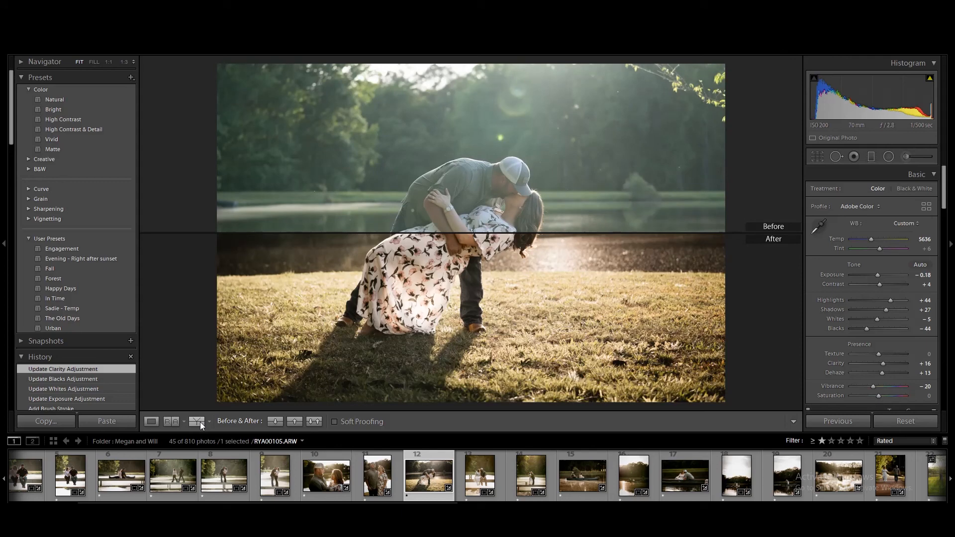
{"action": "left_click", "coordinate": [200, 421]}
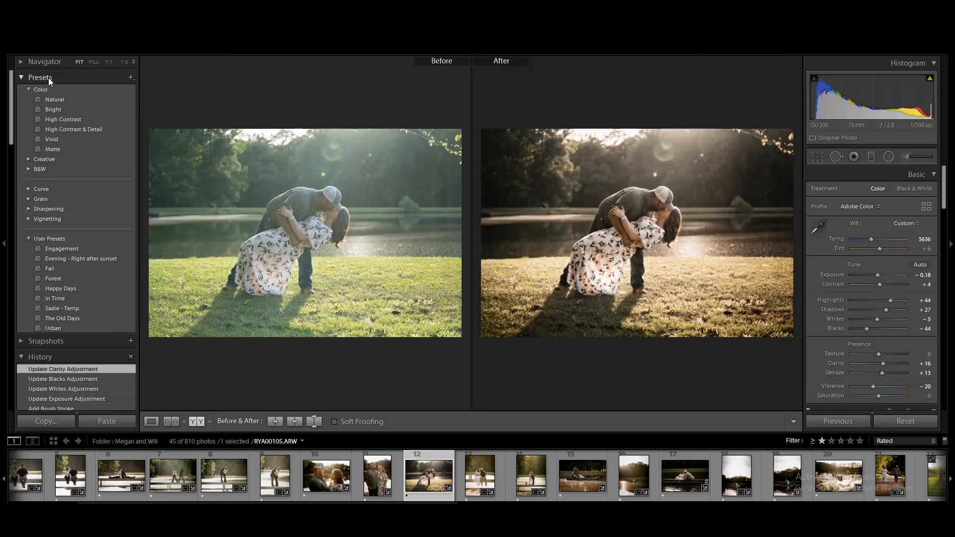
Create a develop preset named Golden Hour in the User Presets group with the default settings selection
{"action": "left_click", "coordinate": [131, 78]}
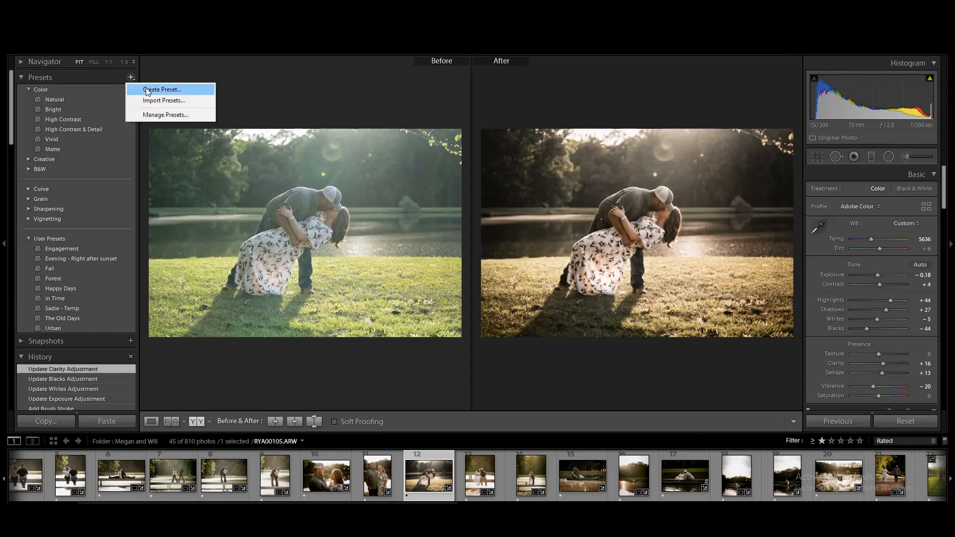
{"action": "left_click", "coordinate": [147, 90]}
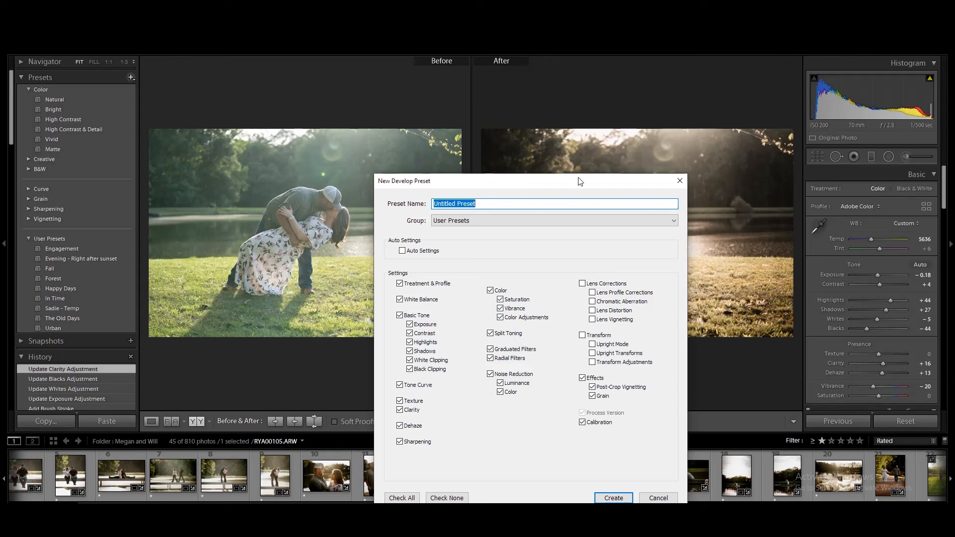
{"action": "left_click_drag", "start_coordinate": [580, 181], "coordinate": [366, 122]}
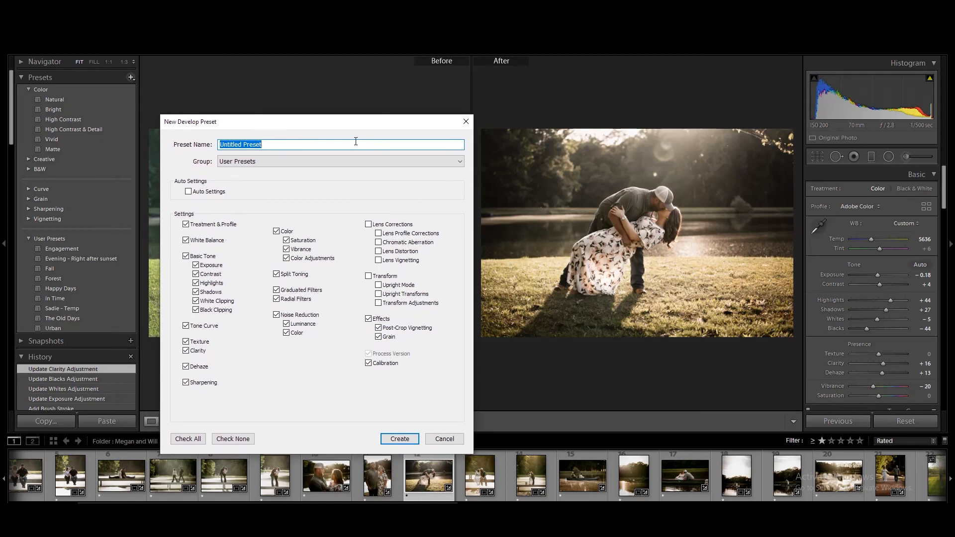
{"action": "type", "text": "Golden Hour"}
{"action": "left_click", "coordinate": [288, 162]}
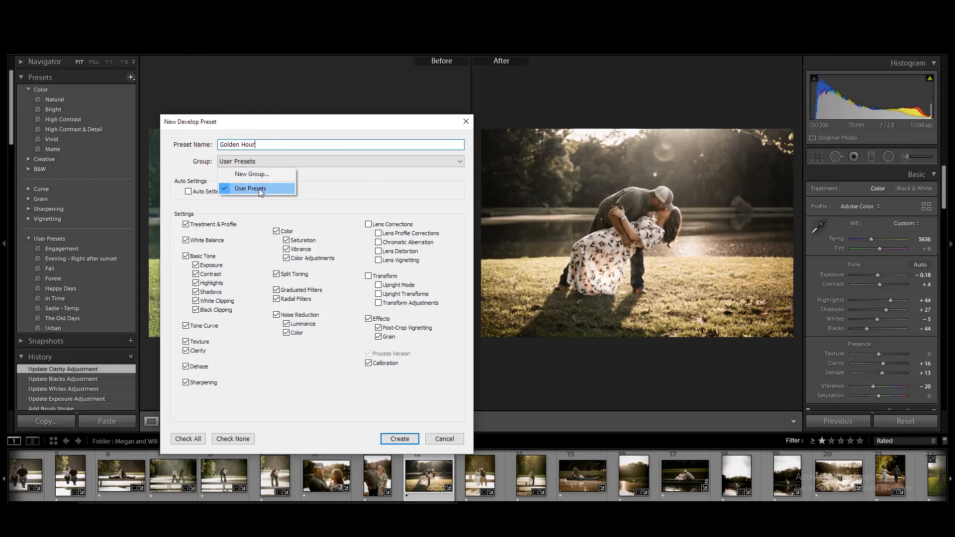
{"action": "left_click", "coordinate": [321, 189]}
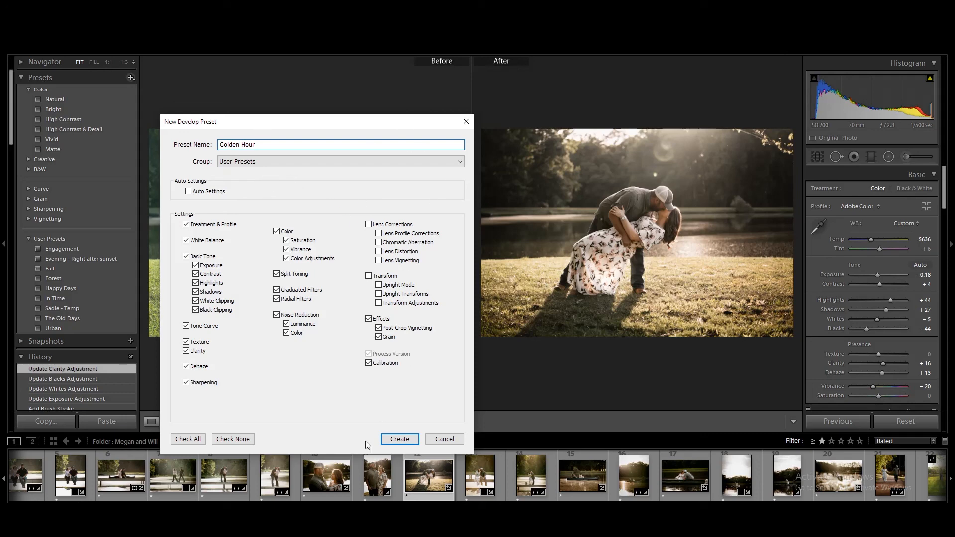
{"action": "left_click", "coordinate": [398, 439]}
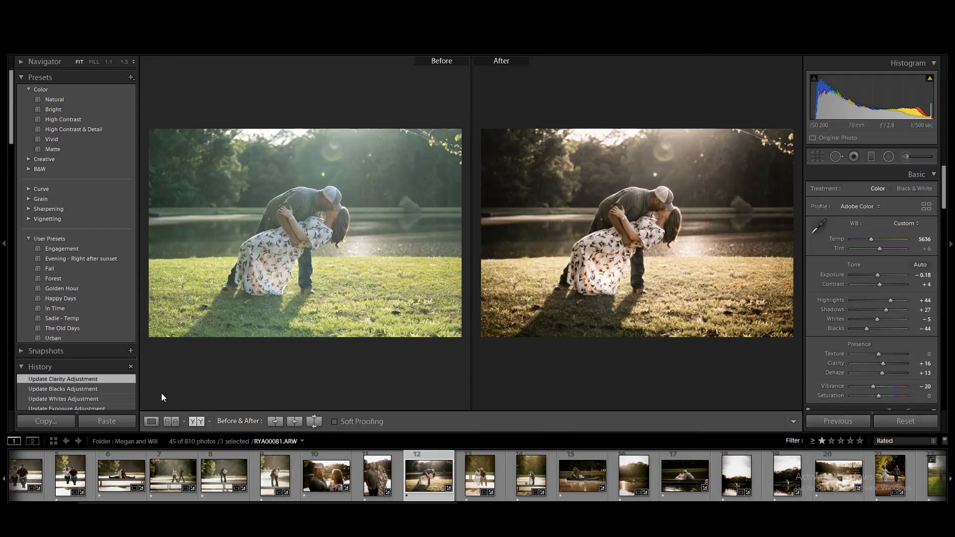
Show only the edited photo in a single view, reset its develop settings and apply the Golden Hour preset to it
{"action": "left_click", "coordinate": [152, 421]}
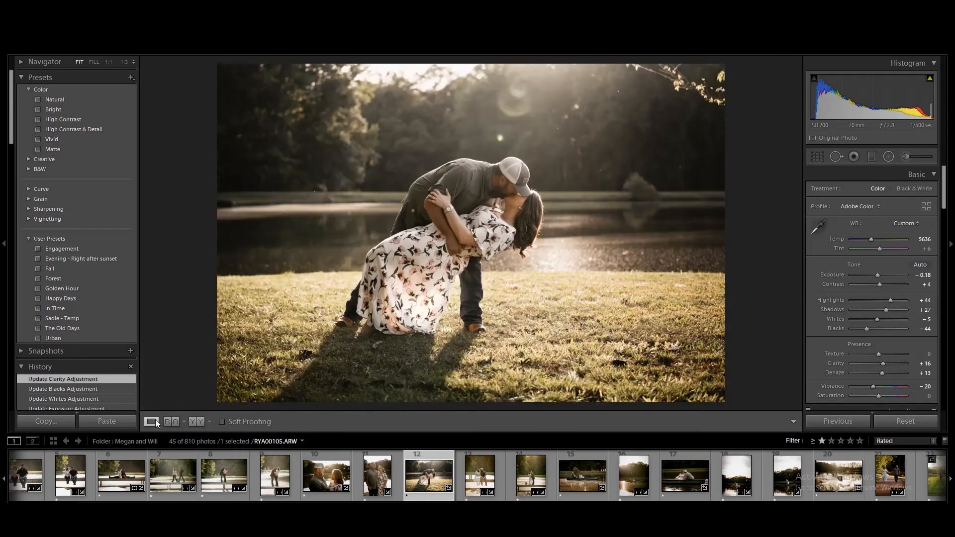
{"action": "left_click", "coordinate": [908, 420]}
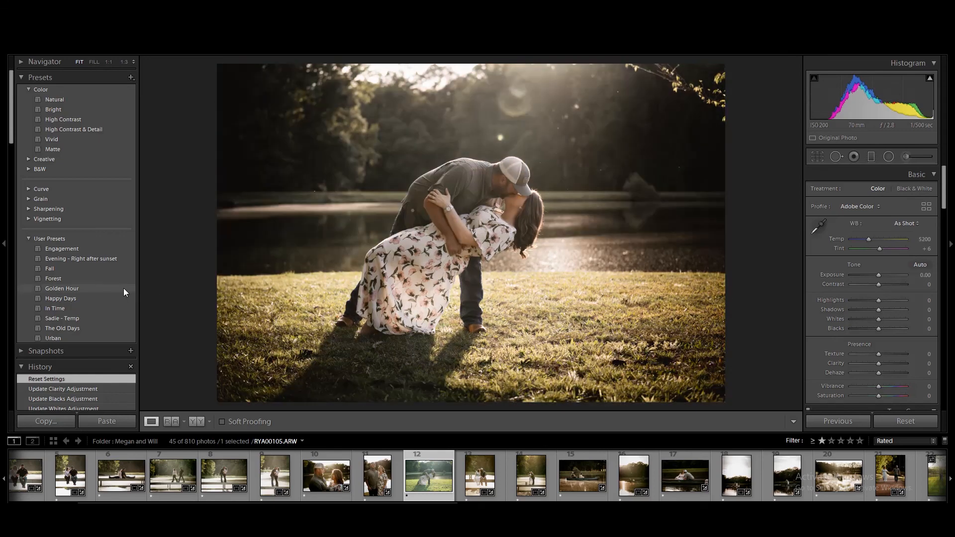
{"action": "left_click", "coordinate": [123, 288]}
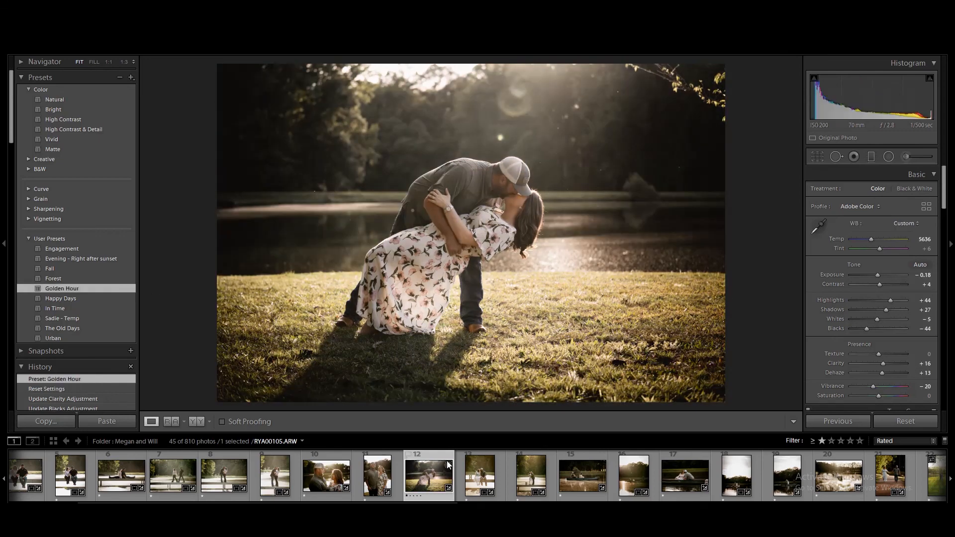
Open the adjacent portrait of the couple sitting above the water, reset its edits and apply the Golden Hour preset
{"action": "left_click", "coordinate": [479, 475]}
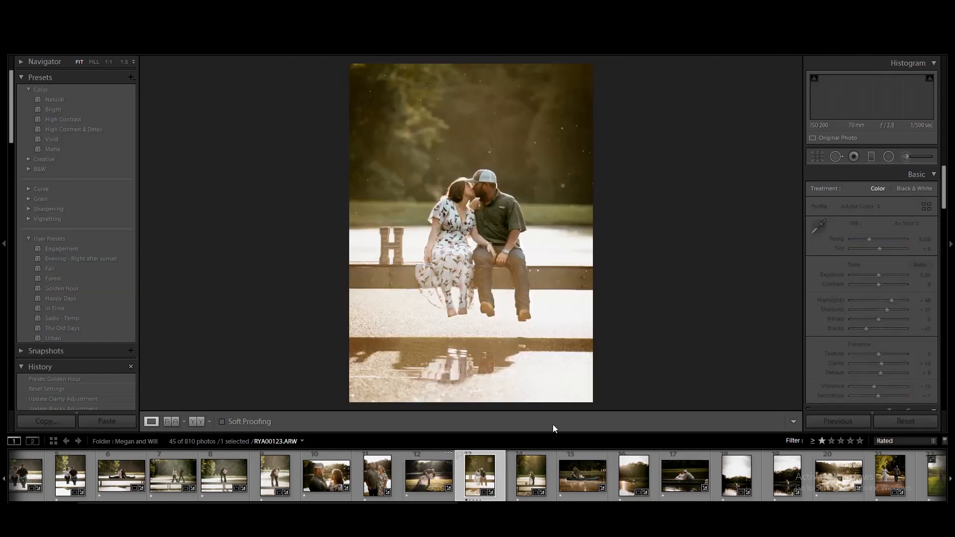
{"action": "left_click", "coordinate": [888, 424]}
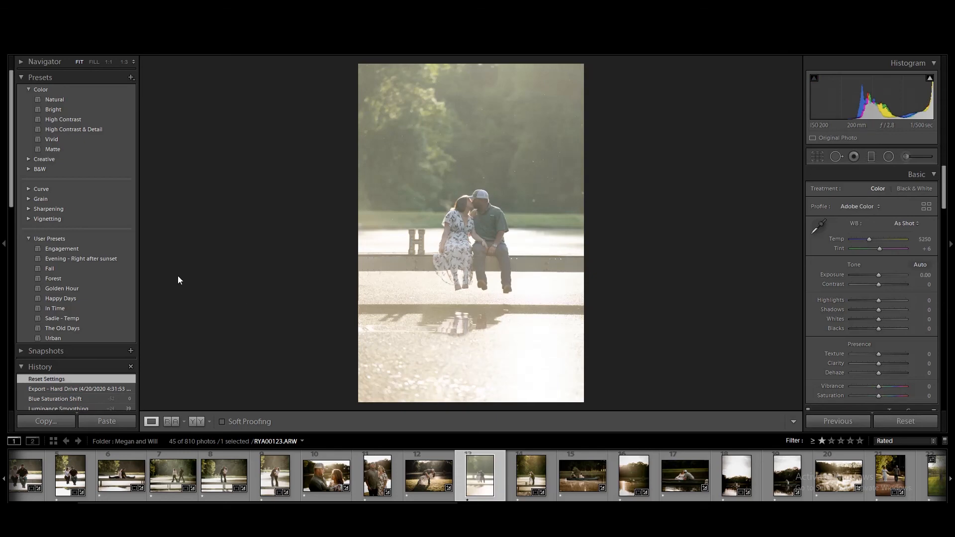
{"action": "left_click", "coordinate": [124, 287]}
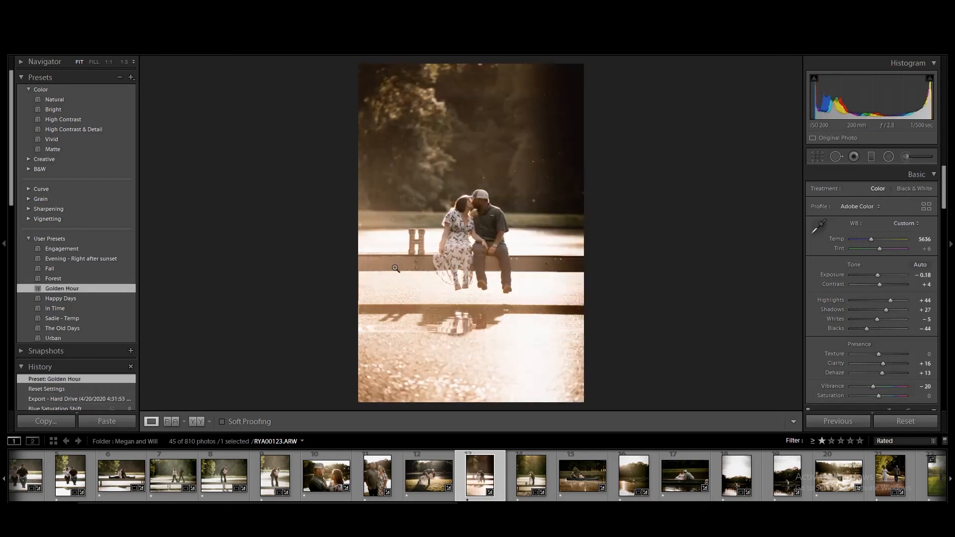